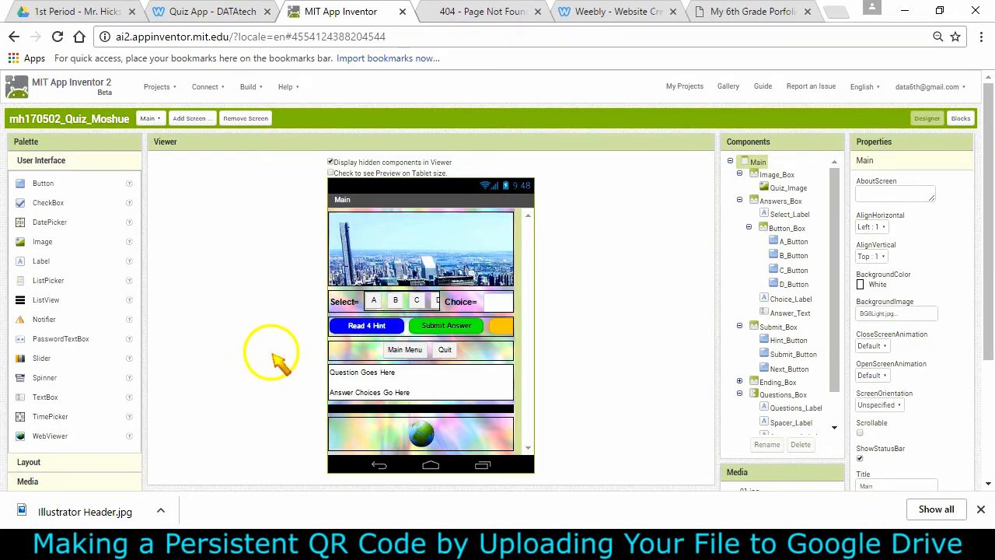
Move the Ending_Box arrangement below the question and answer box on the Main screen
click(478, 351)
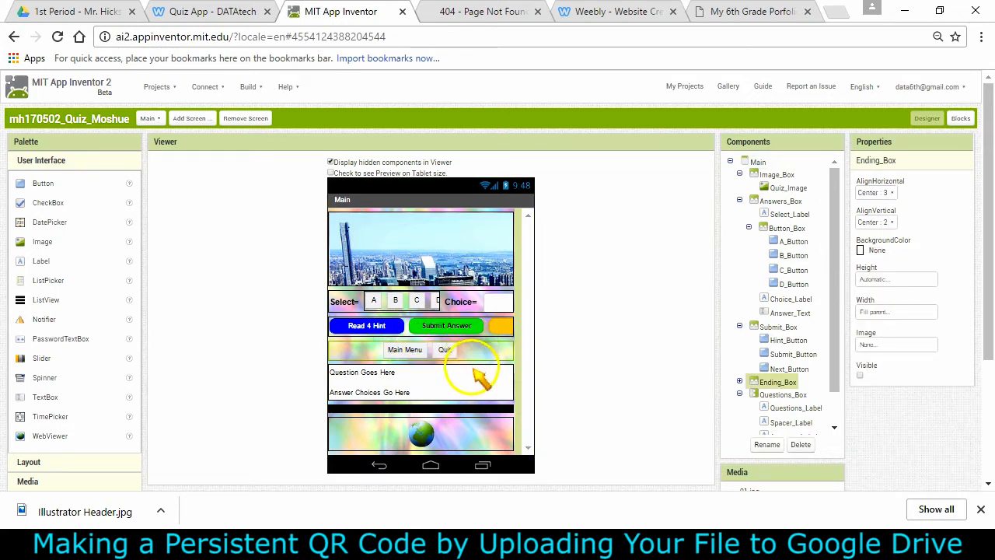
click(474, 424)
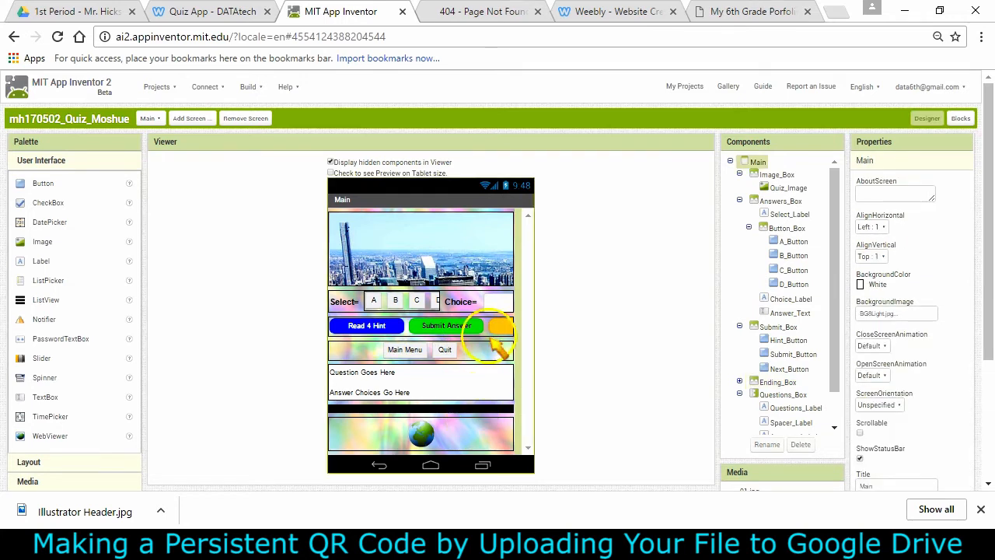
click(493, 348)
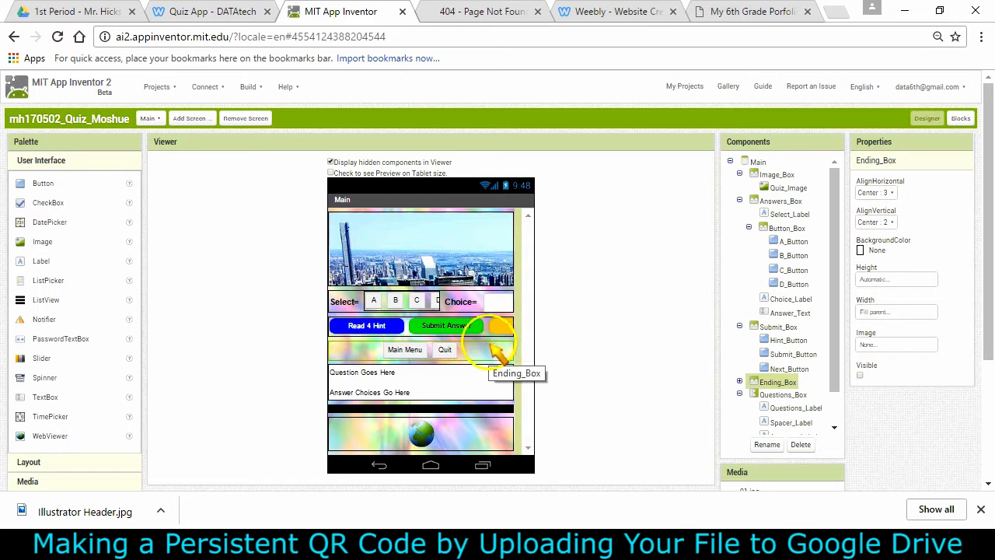
drag(491, 344, 492, 421)
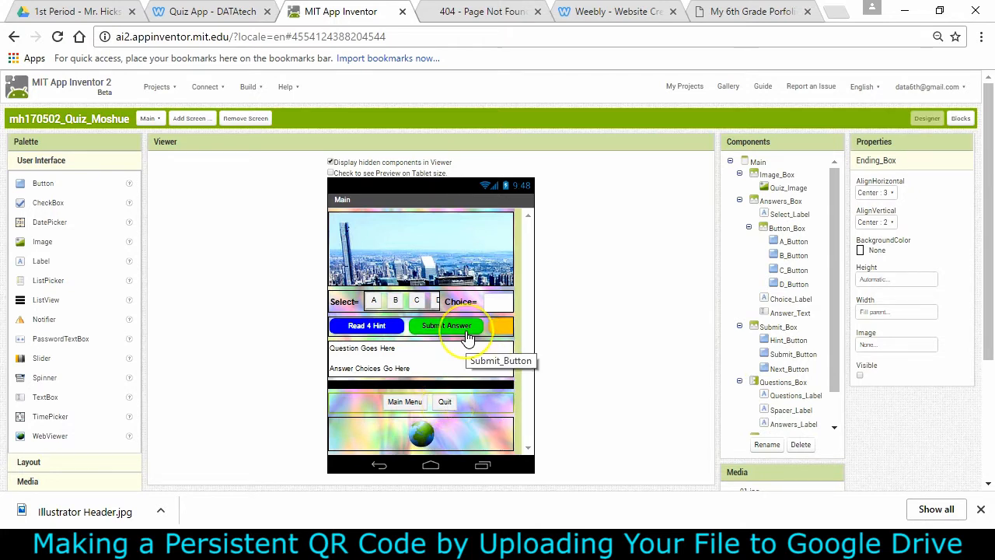
Copy the portfolio web address from the ButtonPortfolio click block on the AboutMe screen
click(154, 119)
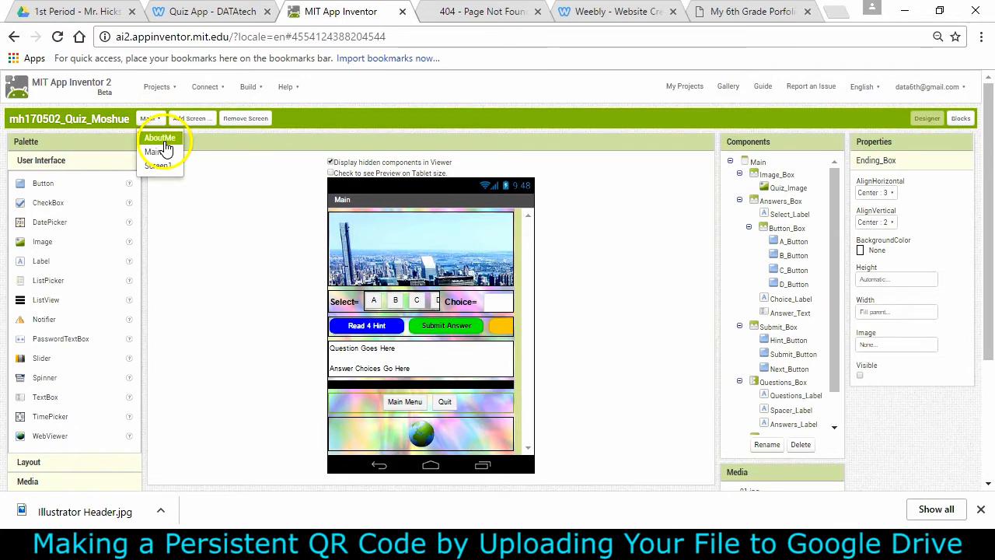
click(161, 140)
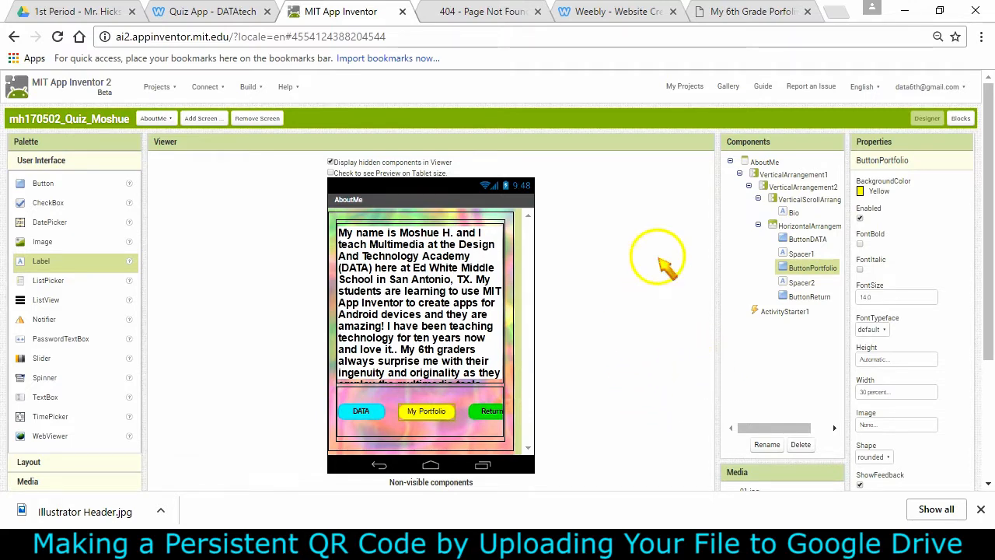
click(961, 119)
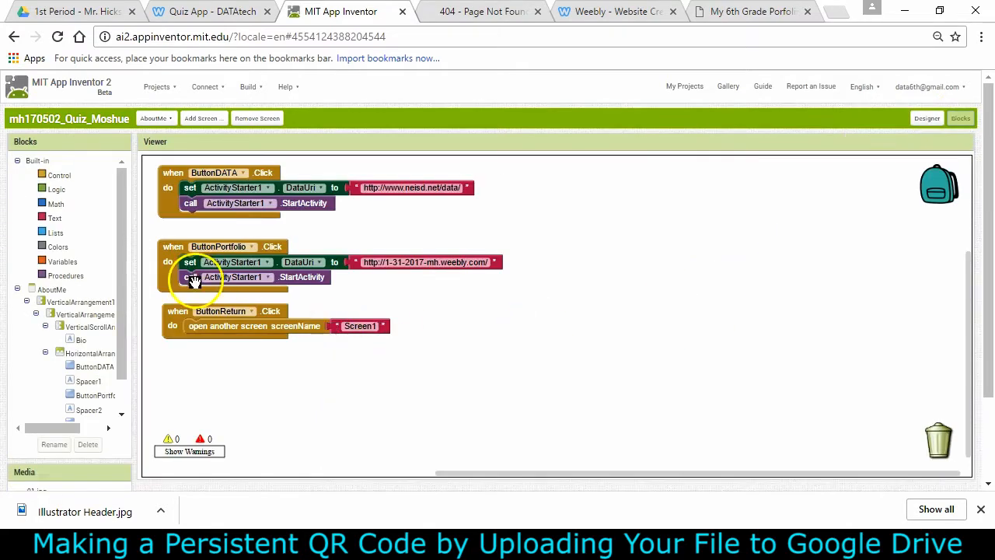
drag(172, 259, 173, 248)
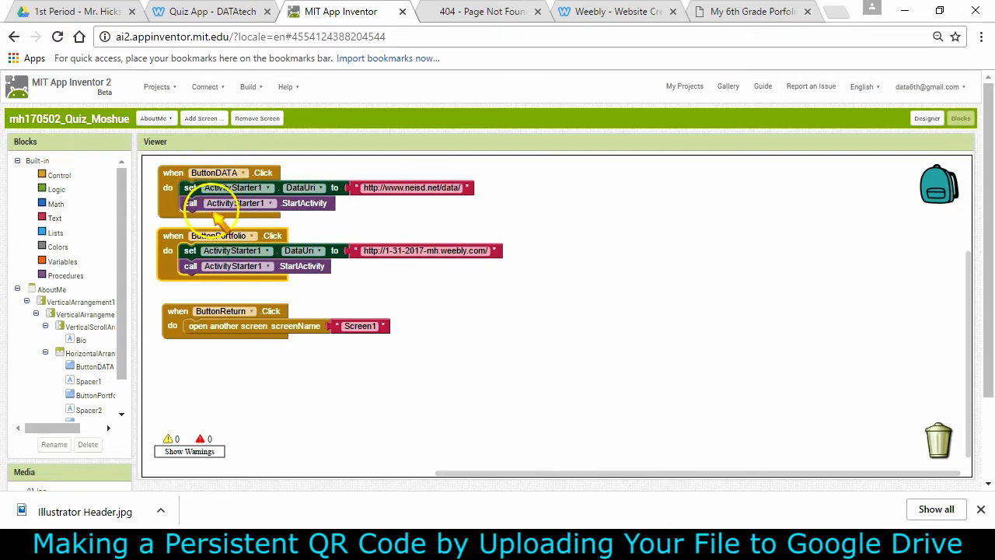
click(367, 251)
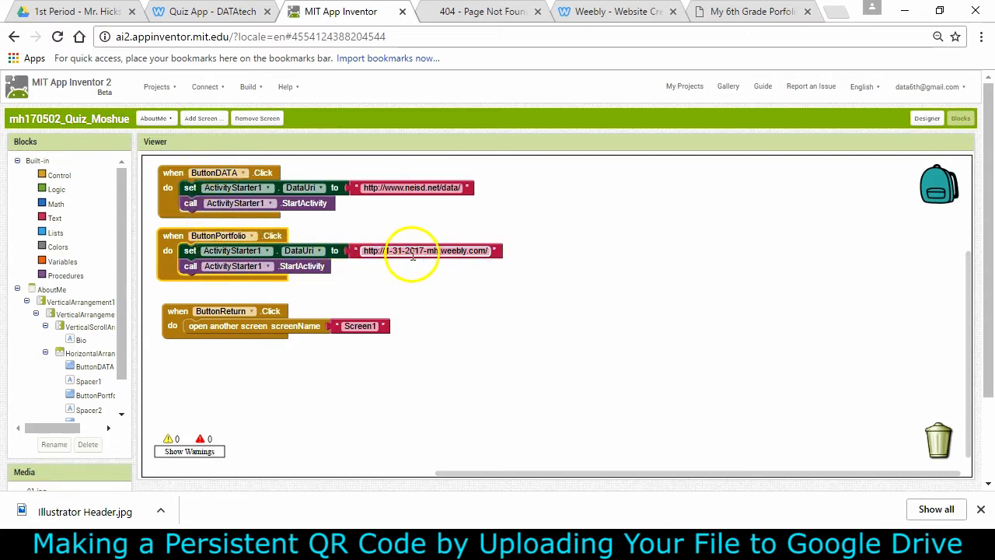
mouse_move(362, 250)
mouse_down()
mouse_move(397, 255)
mouse_move(359, 251)
mouse_up()
click(375, 252)
key(ctrl+c)
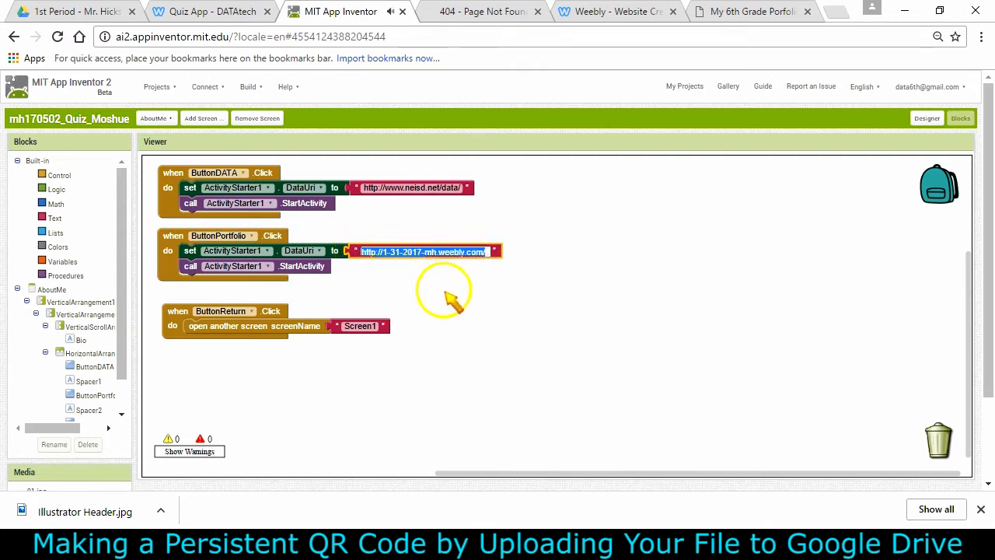
Open a new browser tab and load the copied portfolio address
click(836, 11)
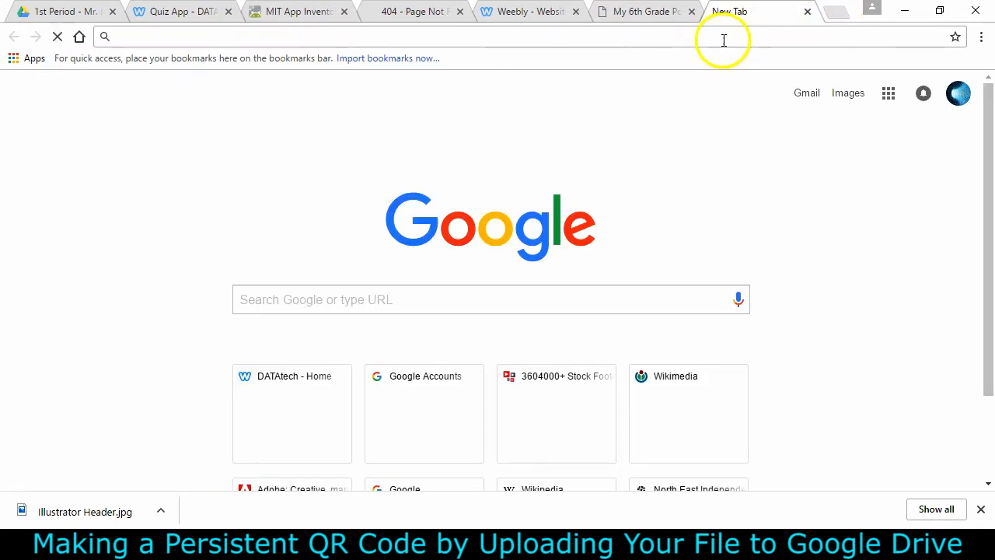
key(ctrl+v)
key(Return)
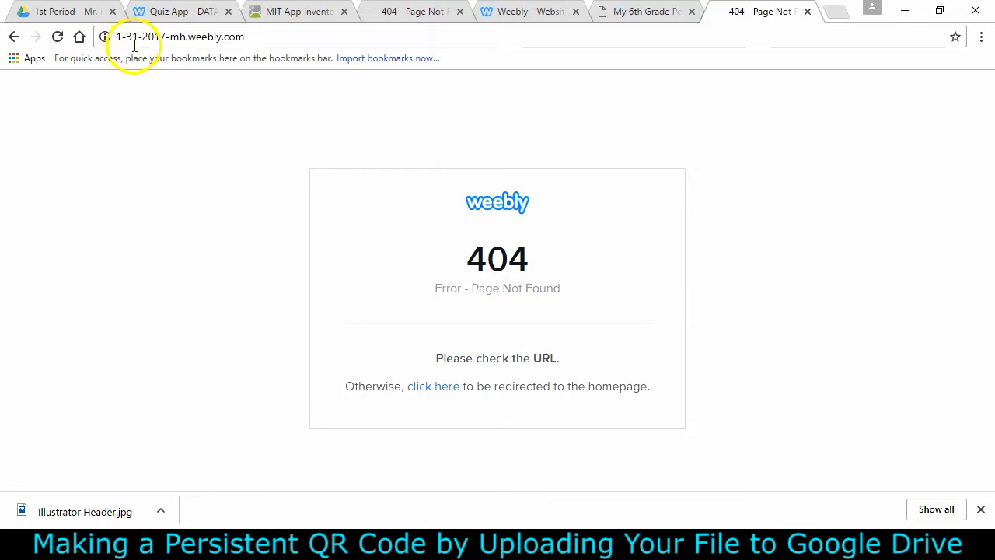
Change the Weebly site address subdomain to 1-31-2017-mh in the site's general settings
click(506, 12)
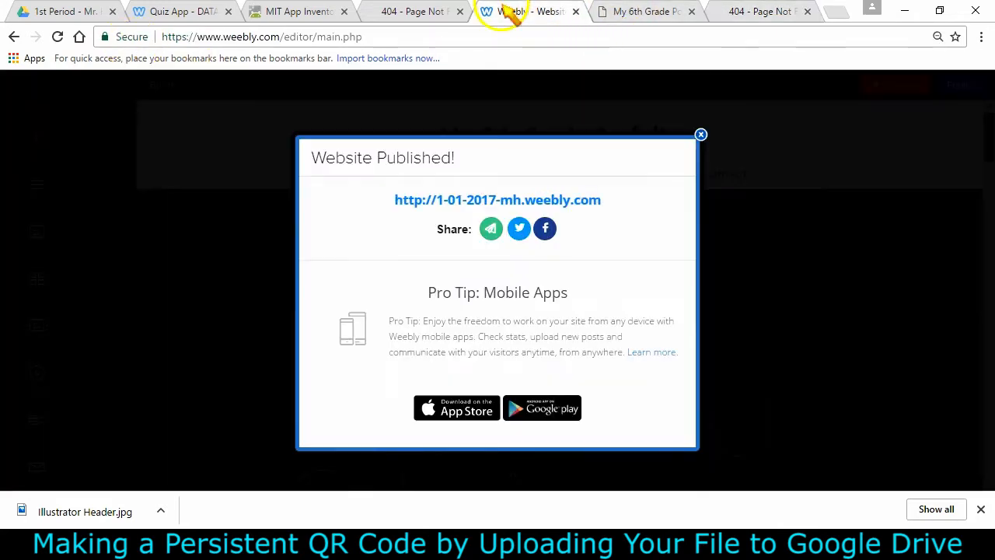
click(700, 133)
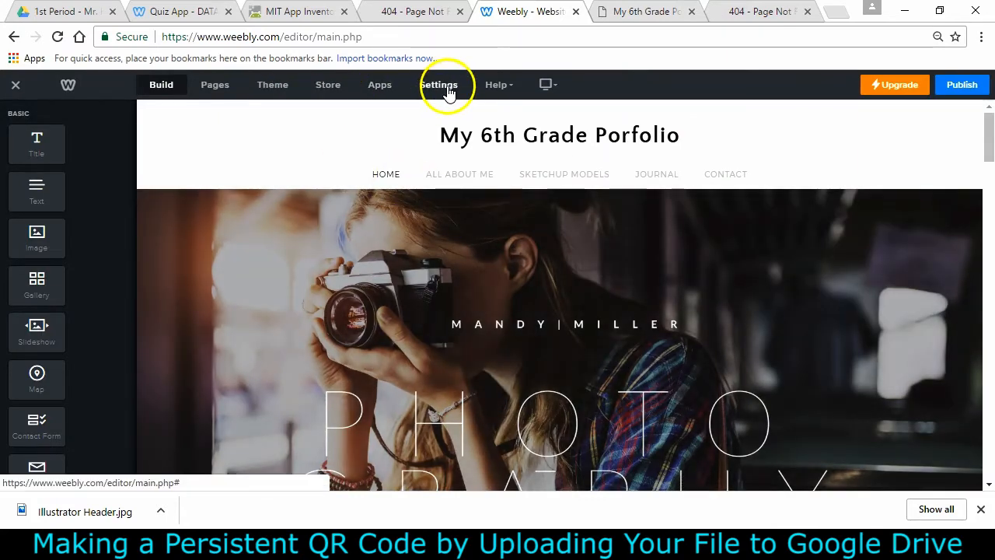
mouse_move(584, 143)
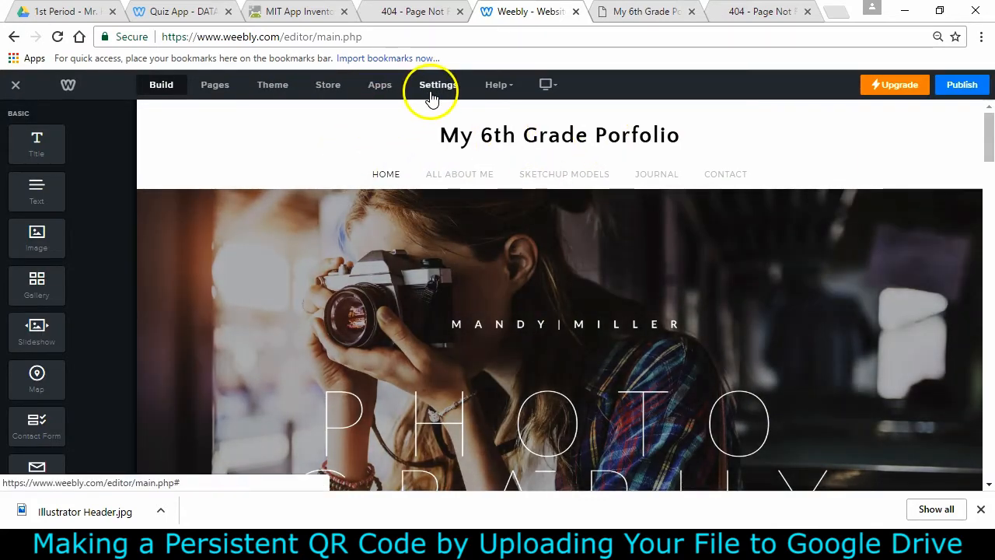
click(449, 91)
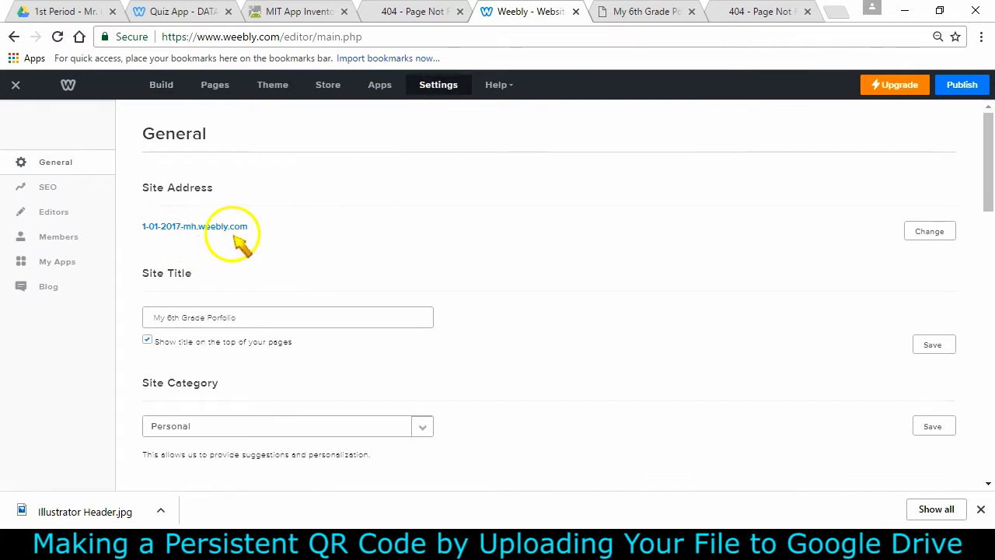
click(930, 233)
click(405, 231)
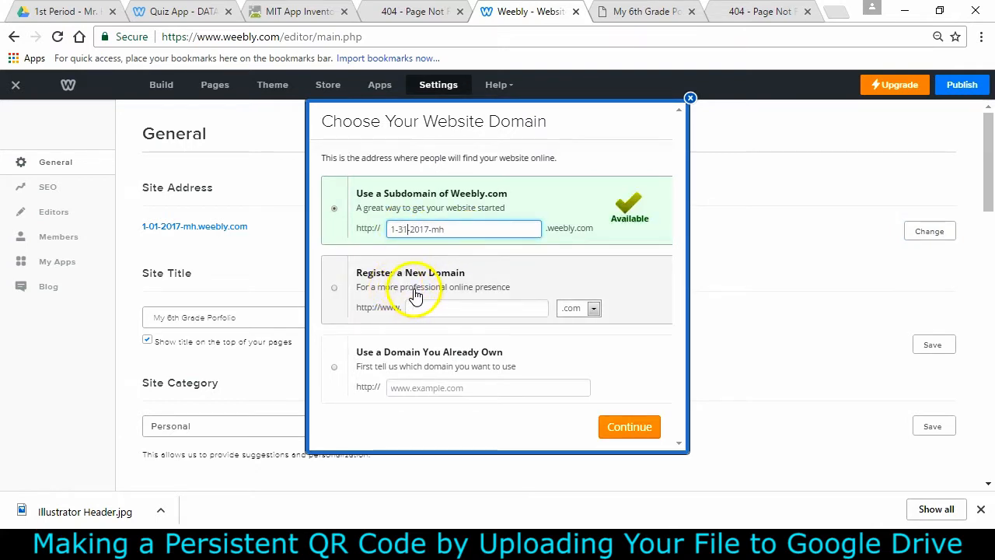
click(628, 433)
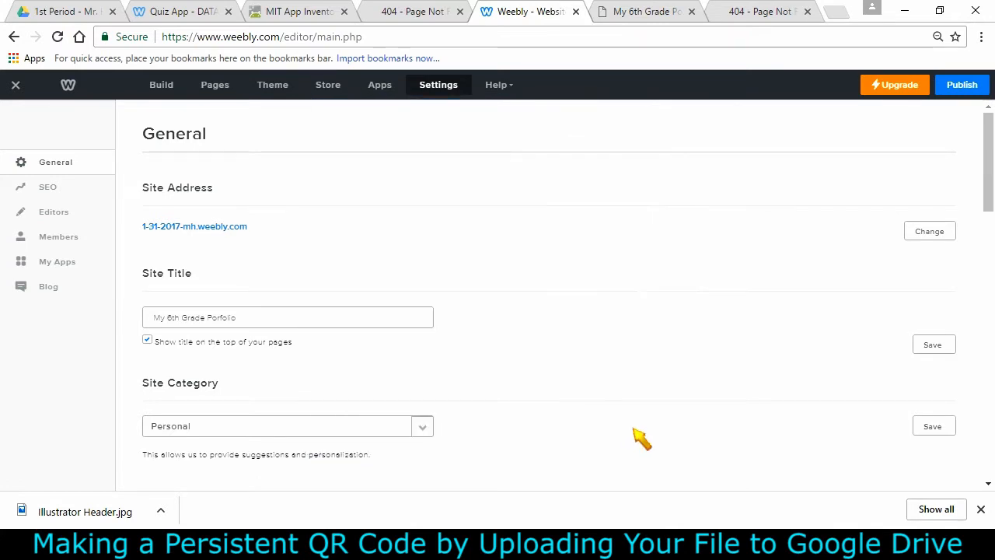
Publish the Weebly site and check the portfolio address in the other tab
click(966, 84)
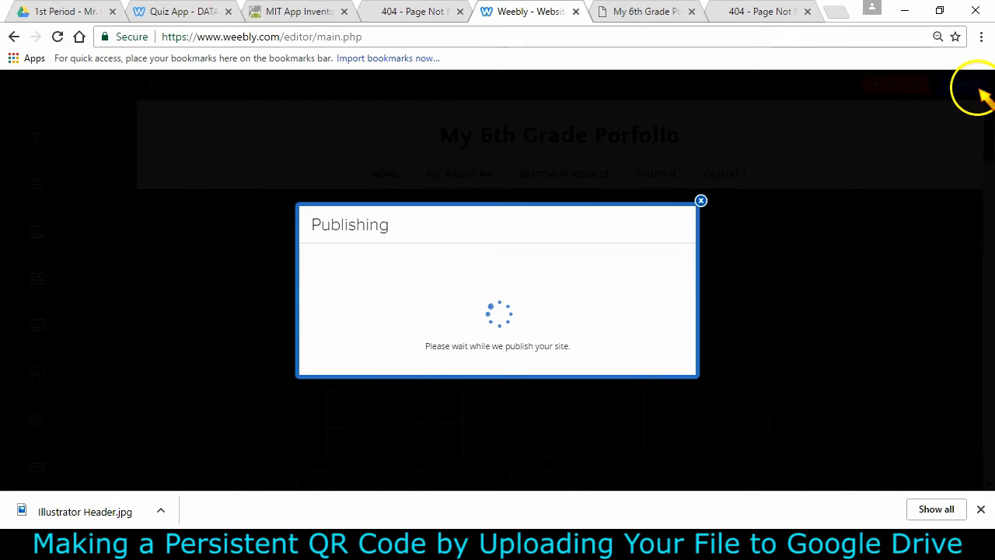
click(766, 12)
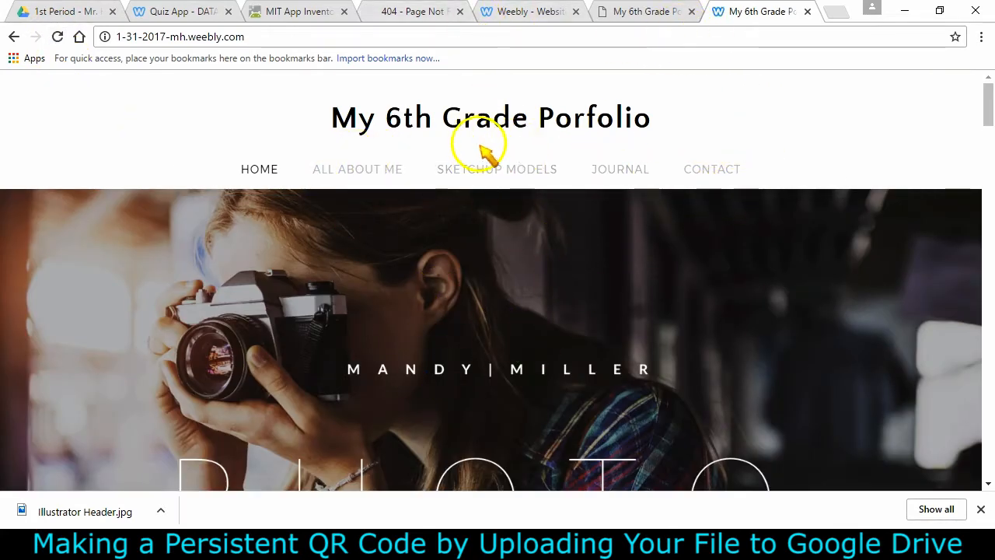
Build the app and save the .apk file to the computer
click(310, 20)
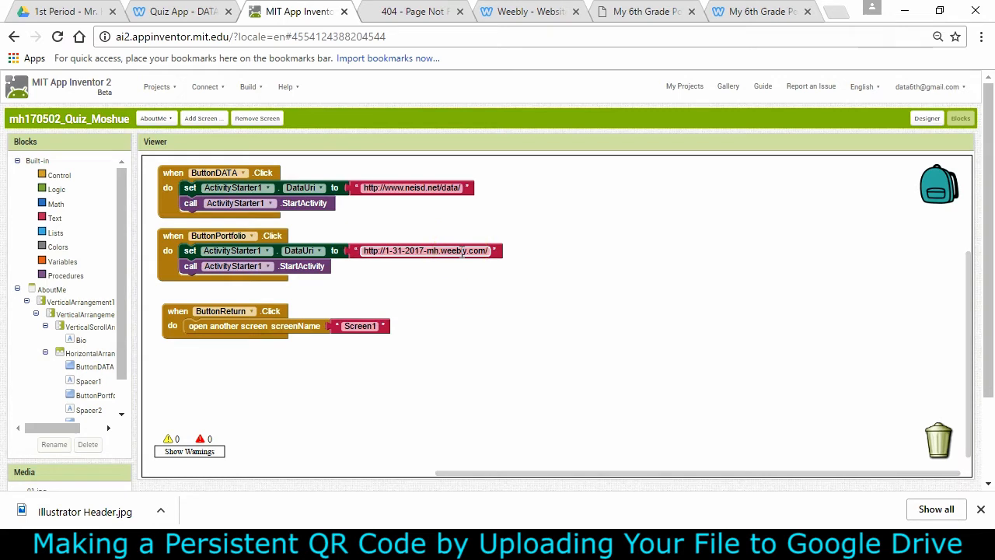
click(250, 86)
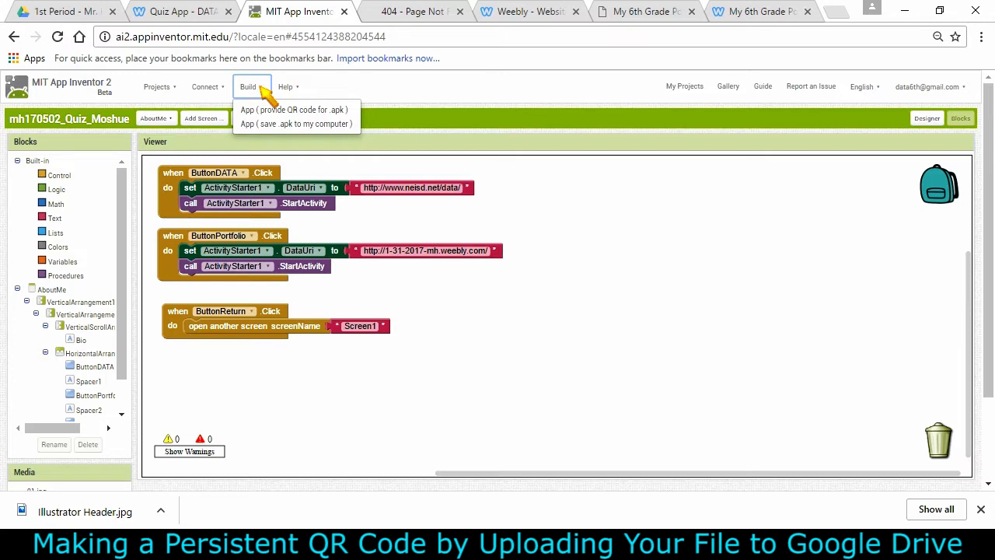
click(292, 111)
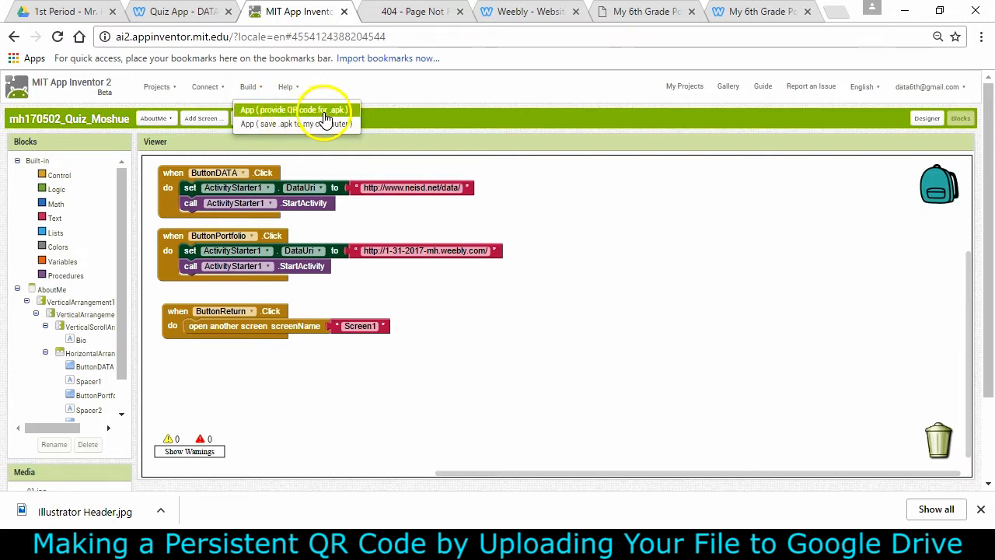
click(314, 126)
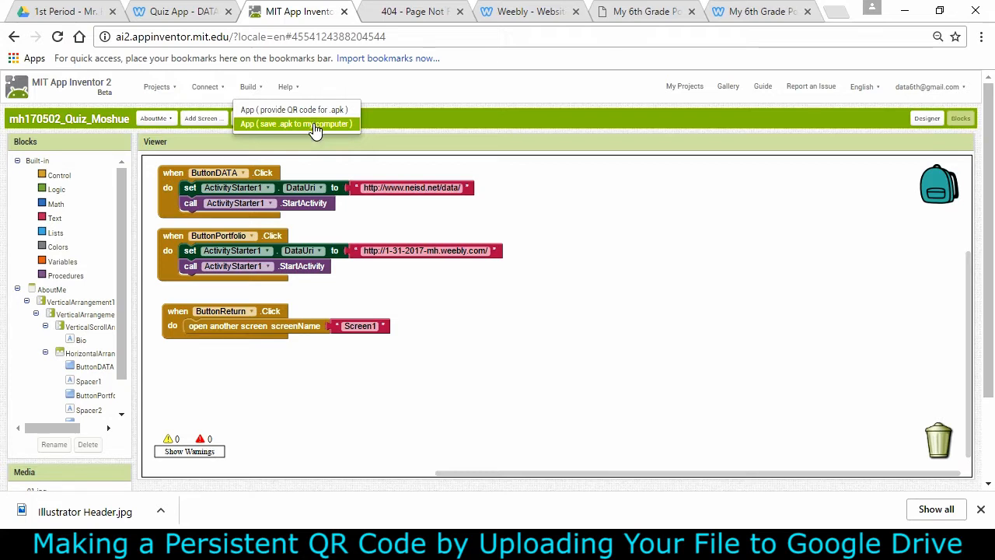
click(315, 125)
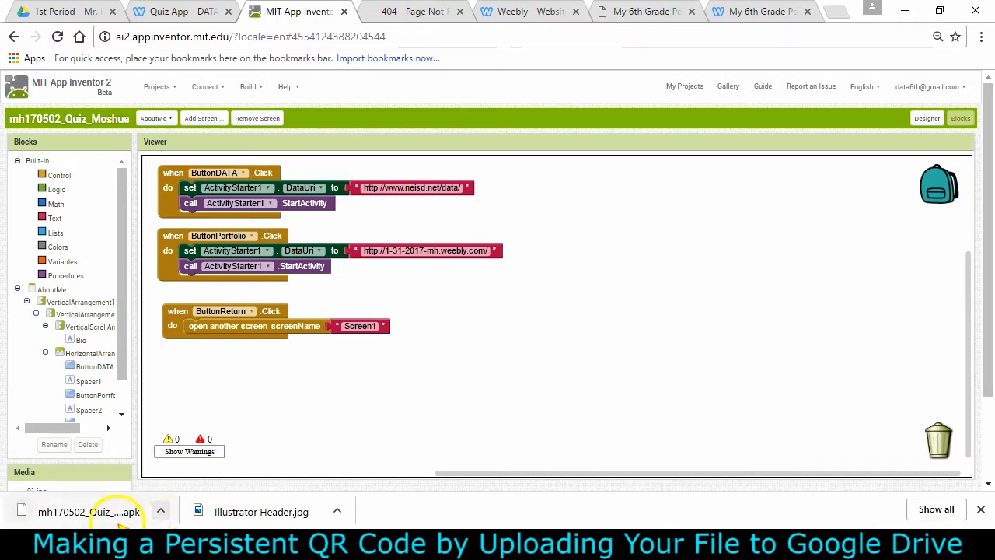
Show the downloaded mh170502_Quiz_Moshue.apk file in its Downloads folder
click(160, 510)
click(206, 458)
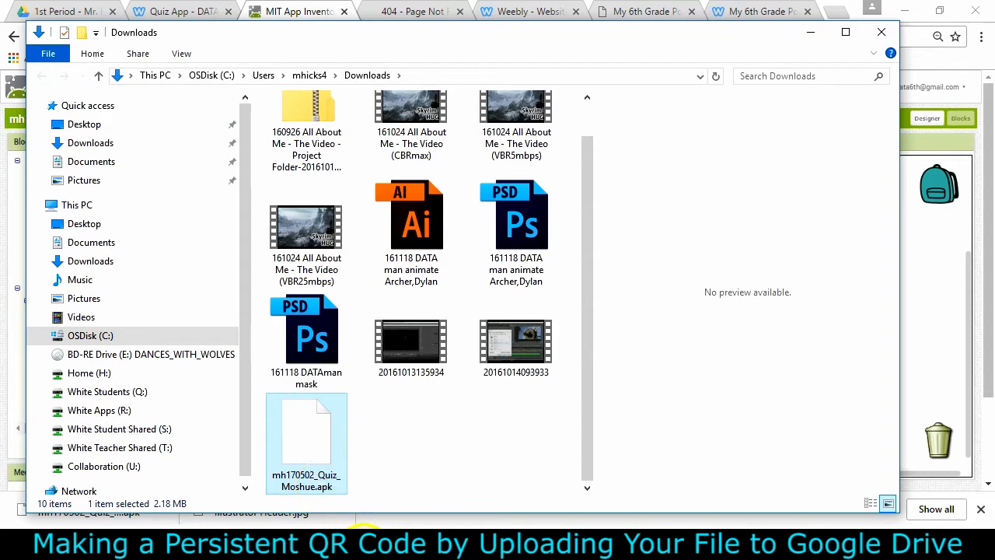
click(363, 549)
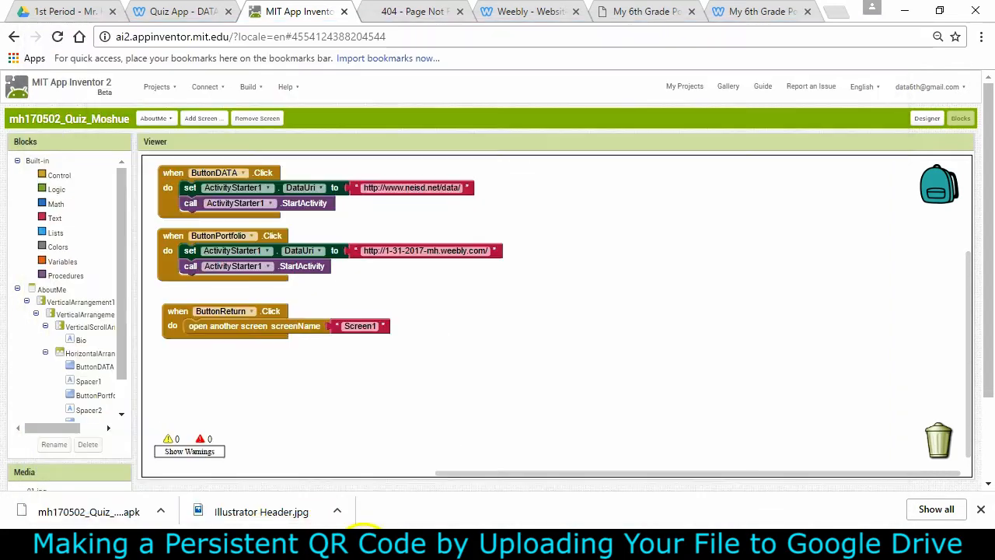
Switch to Screen1 in the Designer and set its AppName property to SuperQuiz
click(158, 121)
click(156, 164)
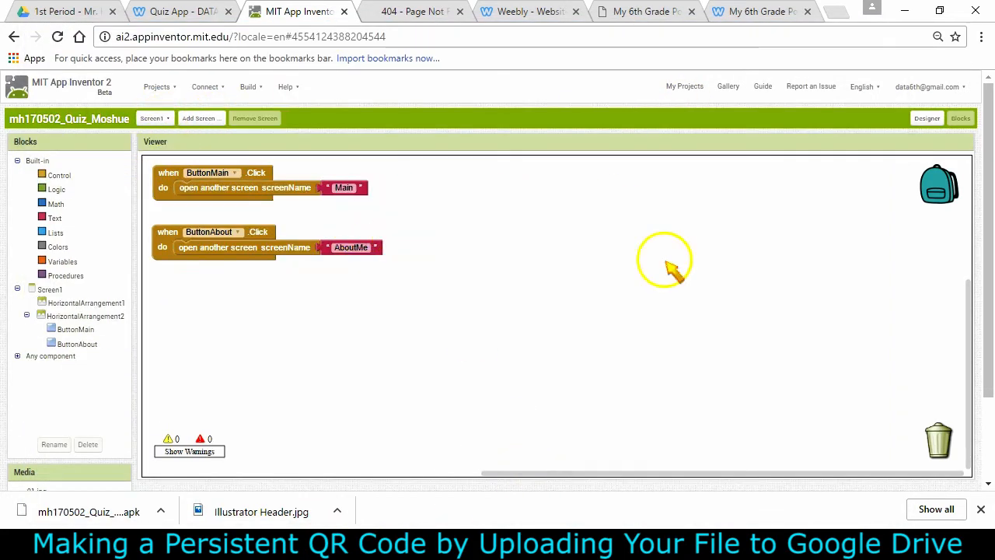
click(928, 118)
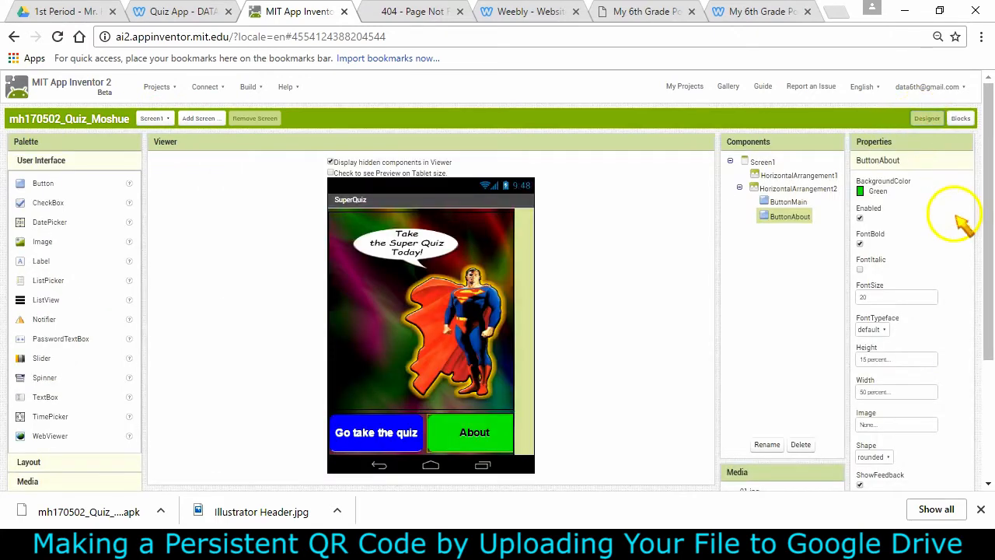
drag(987, 220, 988, 259)
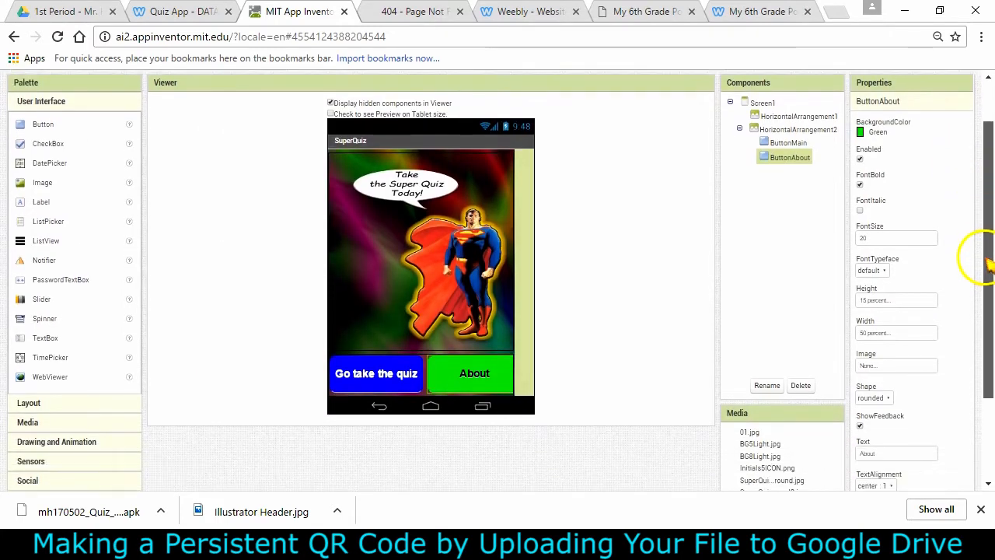
click(762, 103)
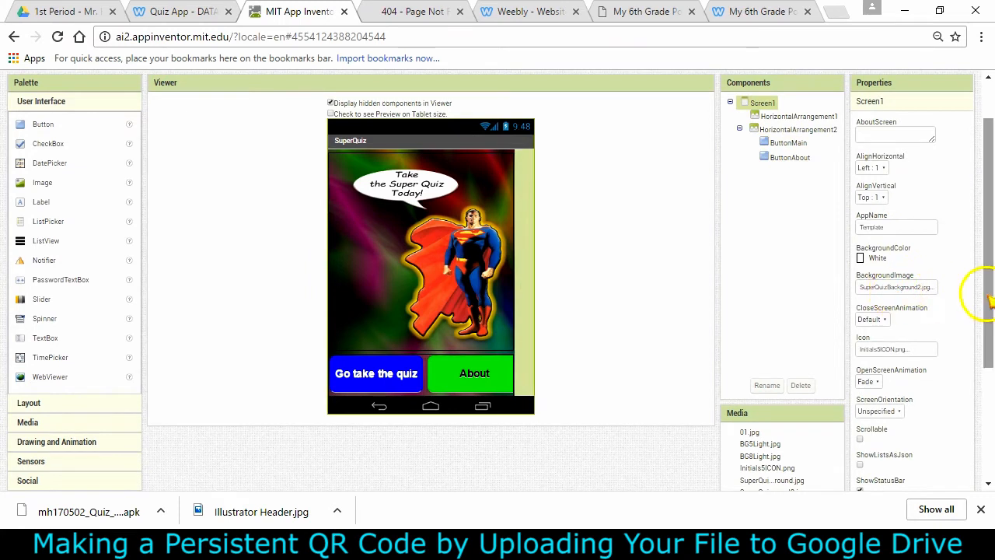
drag(986, 306, 990, 311)
scroll(986, 315, down, 1)
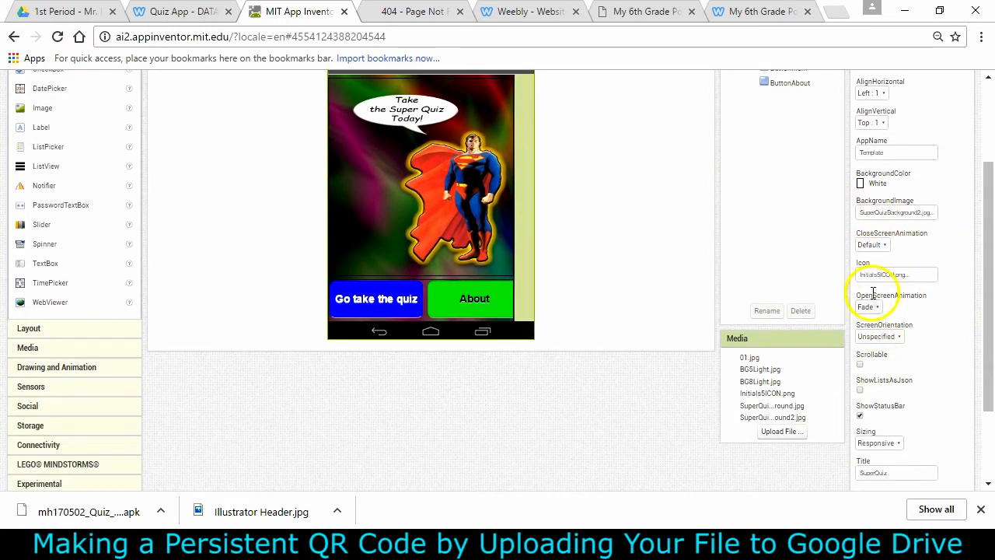
drag(988, 377, 986, 443)
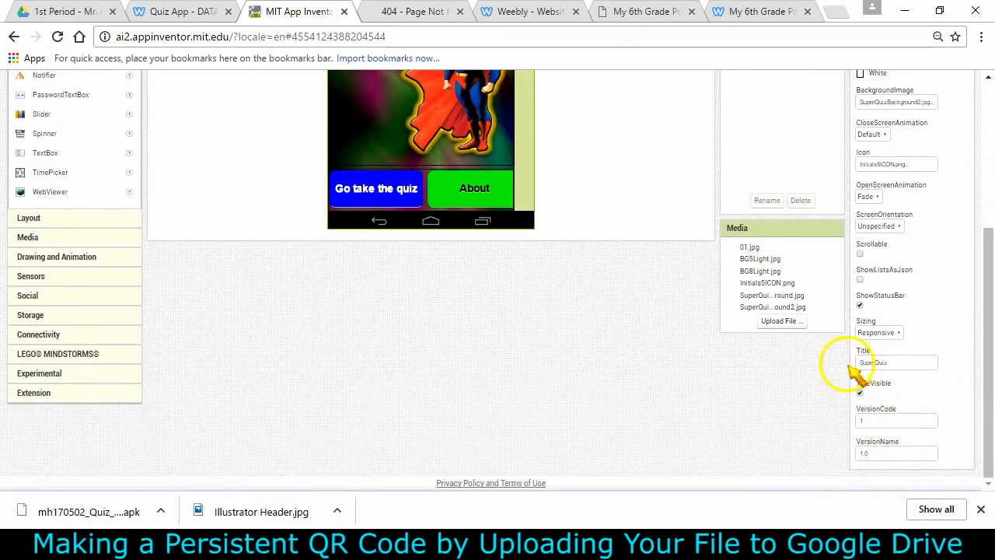
drag(990, 420, 991, 331)
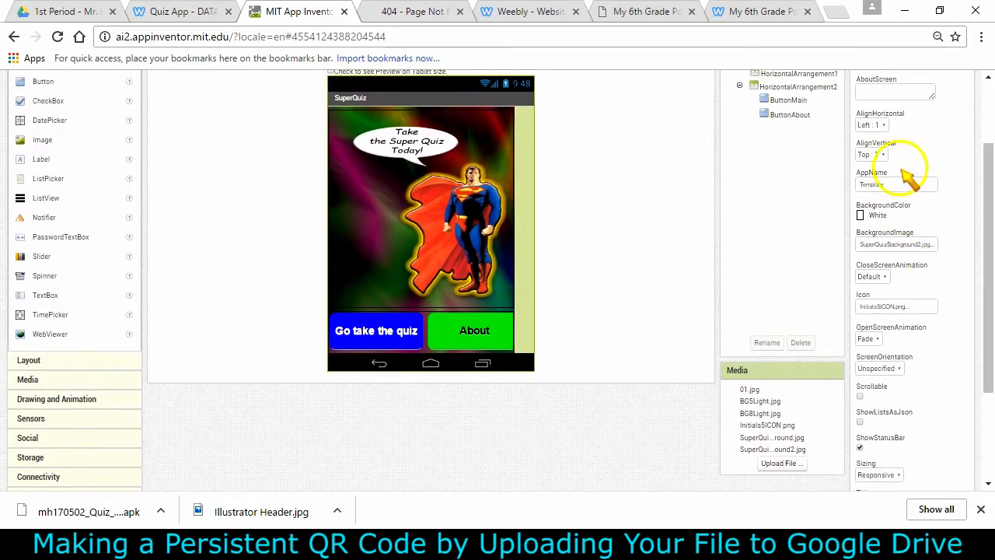
double_click(883, 184)
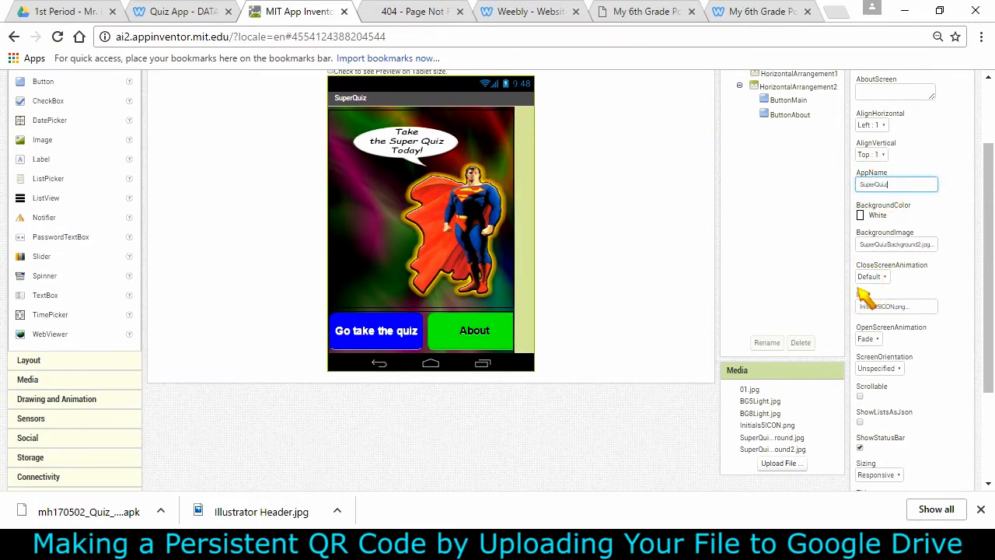
click(876, 214)
click(991, 286)
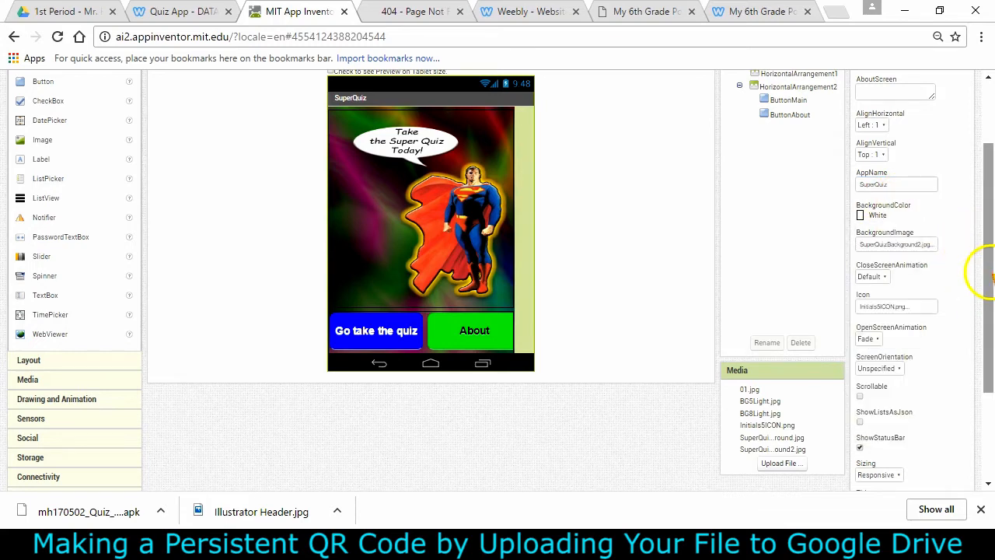
scroll(583, 172, up, 3)
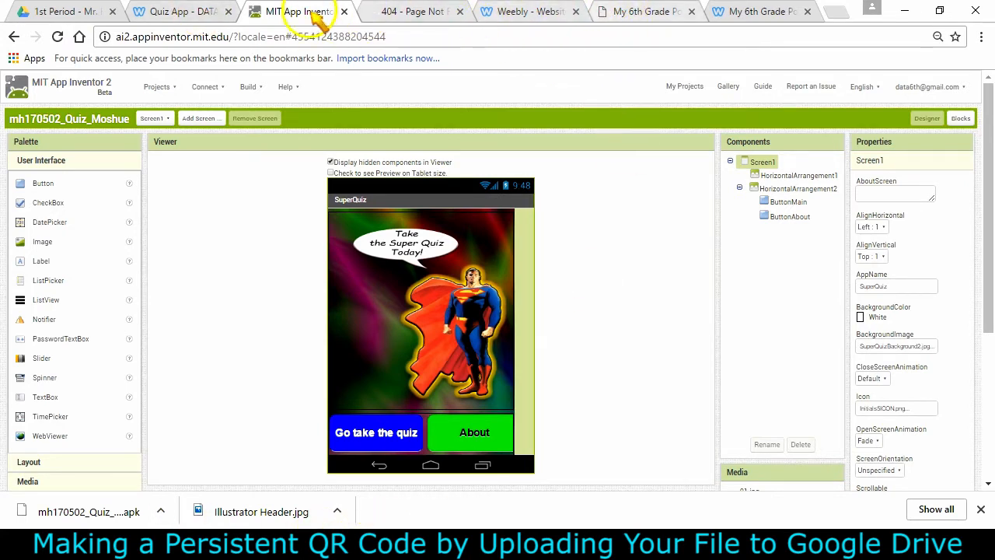
Select the folder name 'Portfolio Assets - DO NOT DELETE' on the class Portfolio Website page to copy it
click(85, 12)
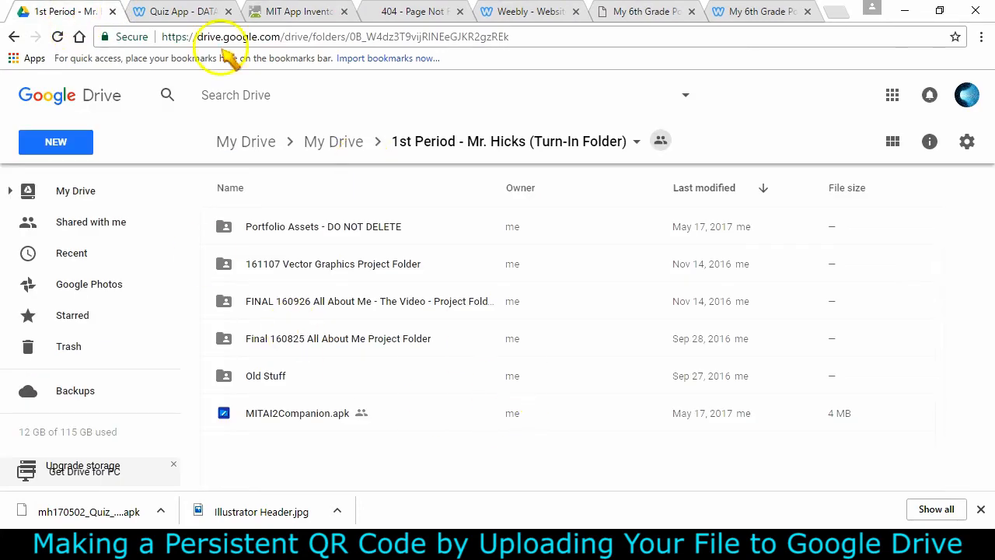
click(187, 15)
scroll(468, 254, down, 3)
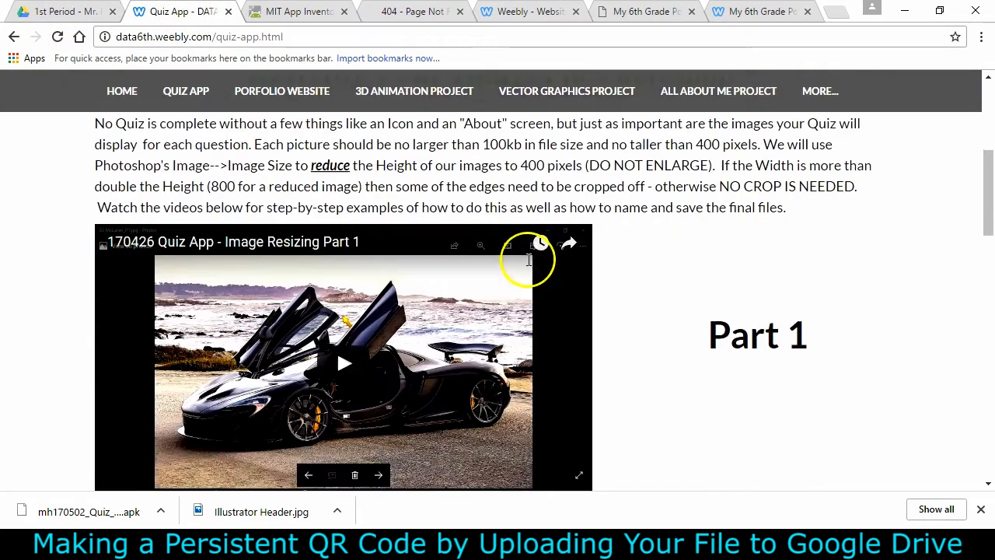
scroll(524, 191, up, 2)
click(264, 92)
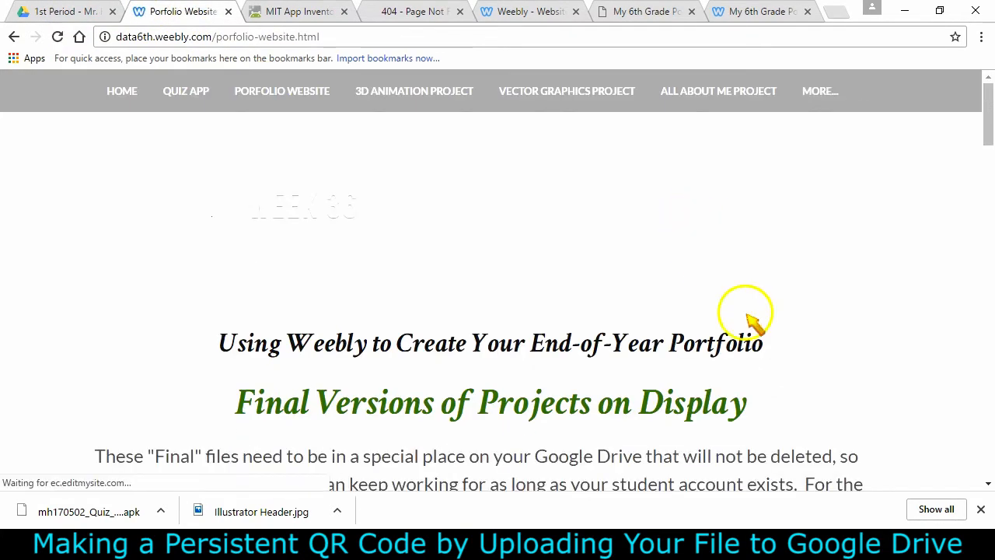
scroll(767, 262, down, 6)
drag(106, 235, 657, 229)
key(ctrl+c)
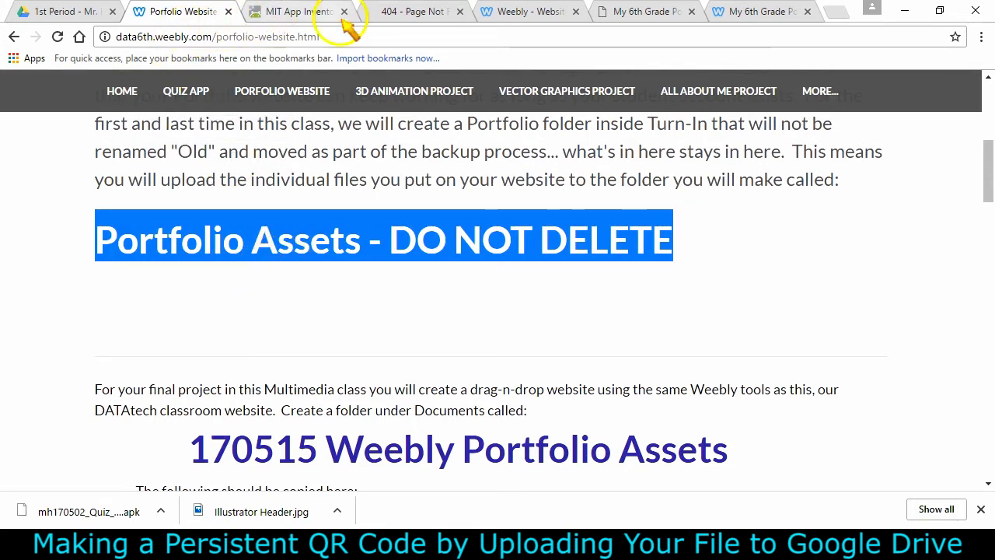
Create a new folder named Portfolio Assets - DO NOT DELETE in the 1st Period turn-in folder
click(67, 12)
click(70, 142)
click(87, 184)
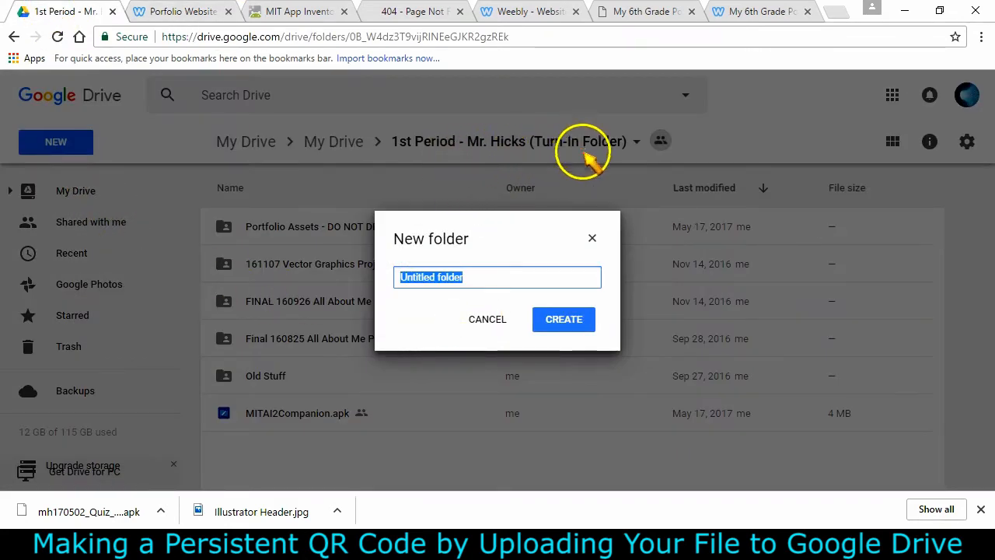
key(ctrl+v)
click(558, 317)
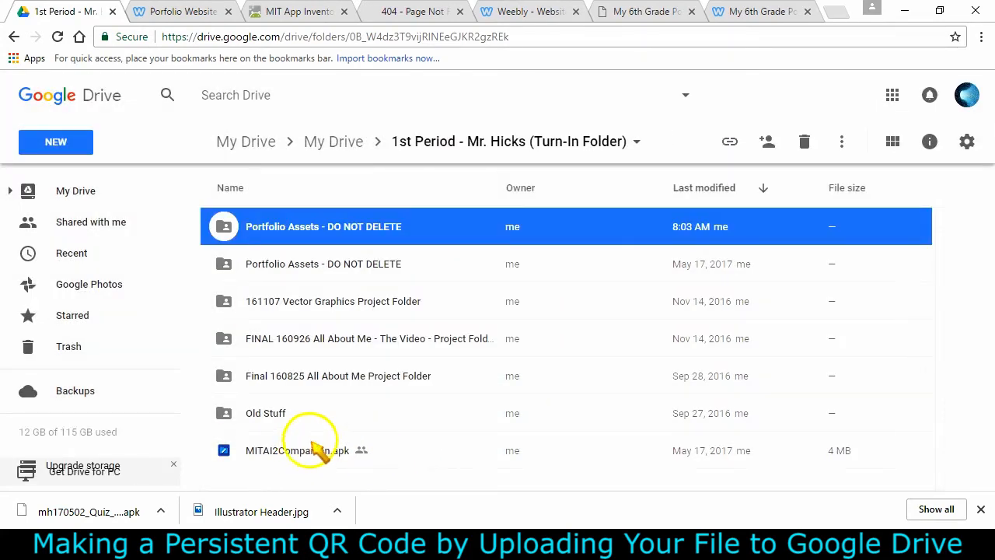
double_click(379, 228)
click(73, 146)
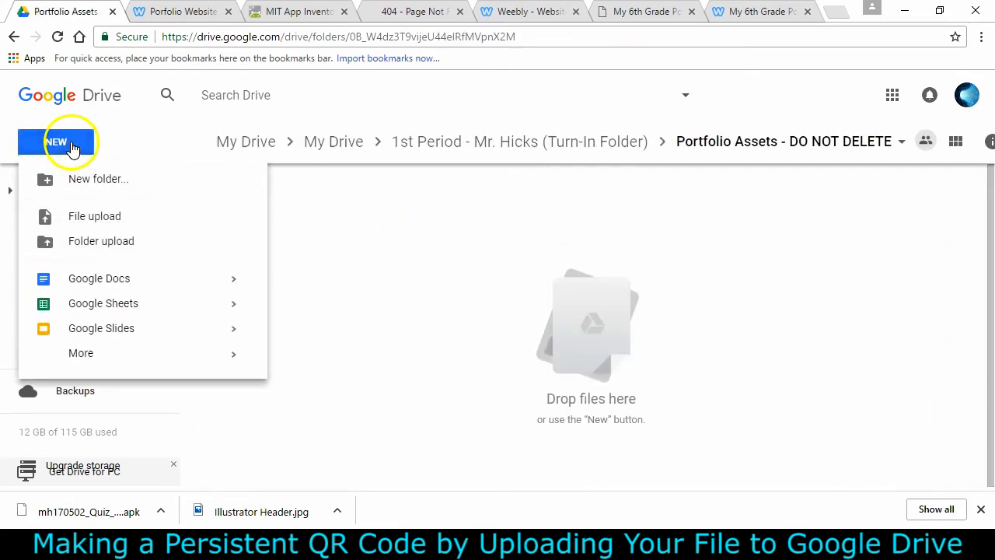
click(109, 219)
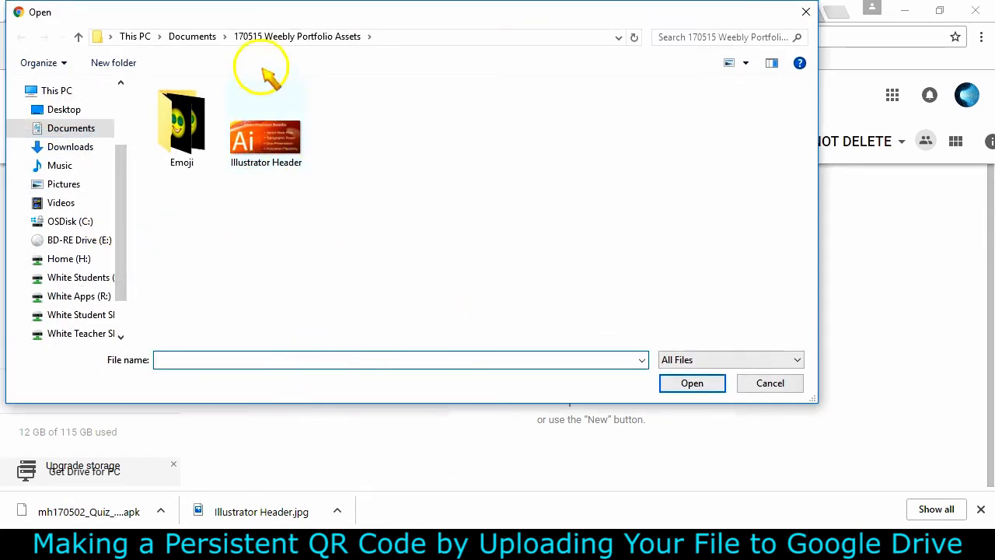
click(70, 147)
click(265, 257)
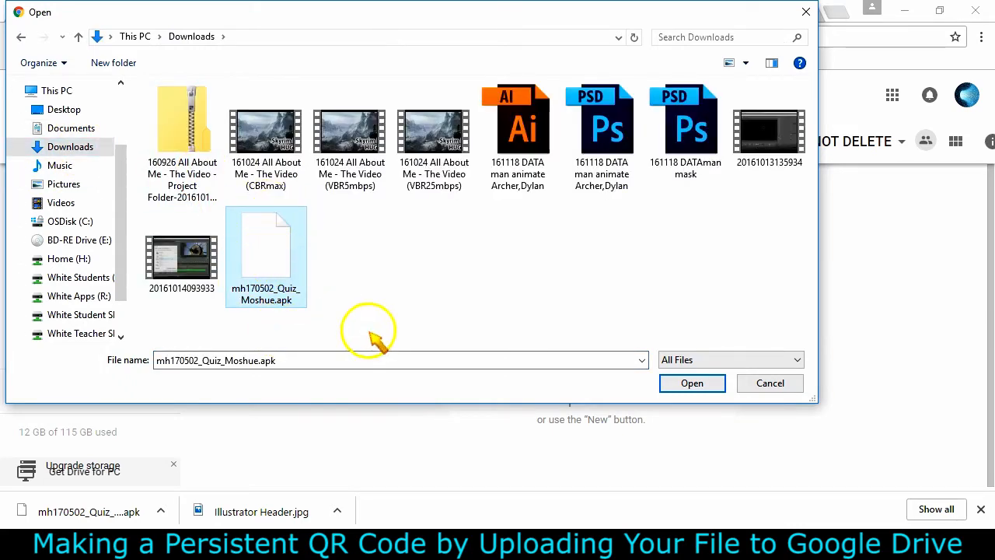
click(690, 381)
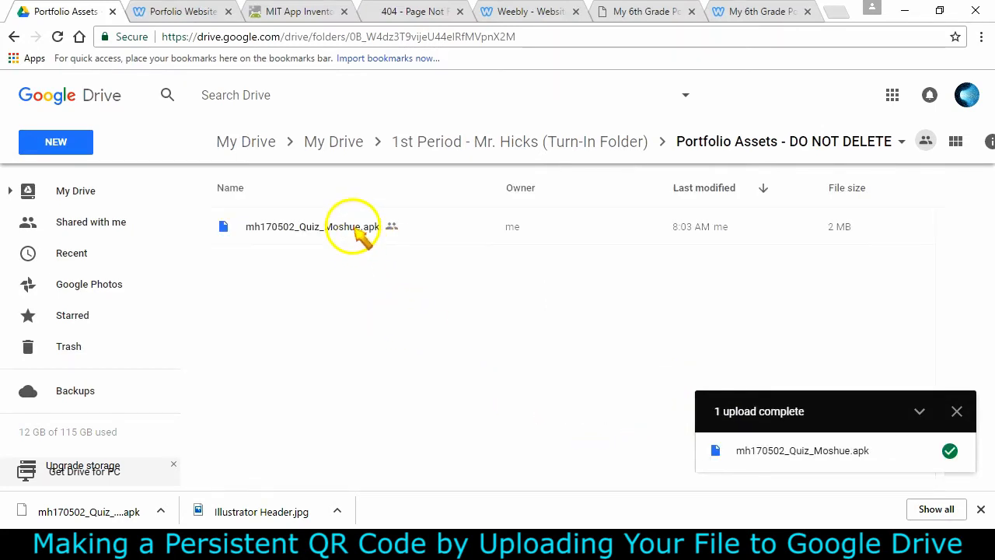
Turn on link sharing for the uploaded .apk as Anyone with the link can view, and copy the link
click(355, 228)
right_click(356, 228)
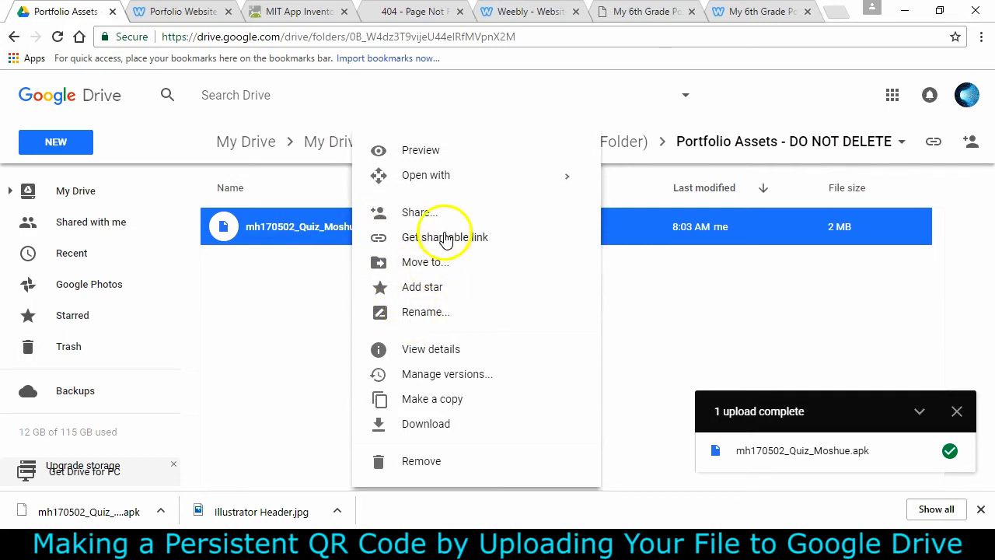
click(446, 238)
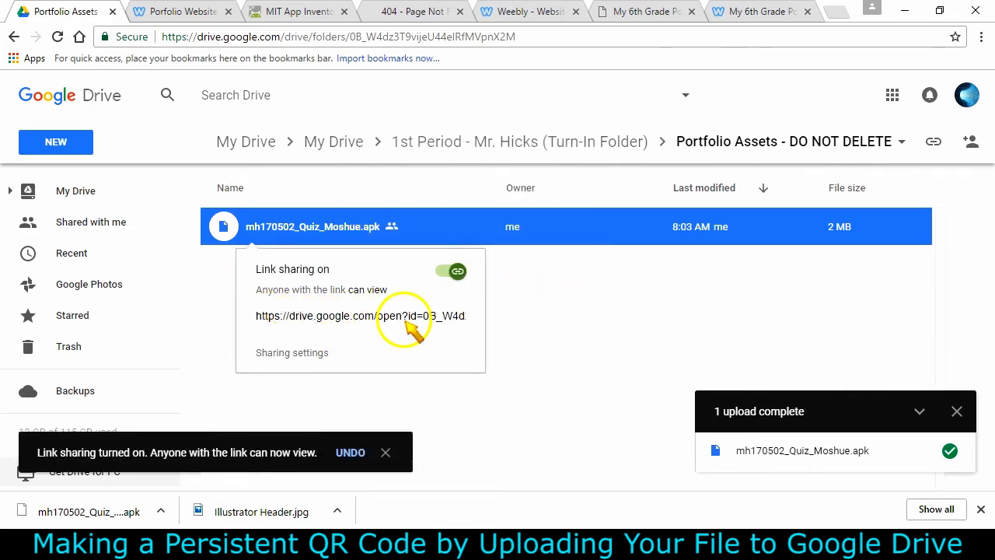
click(295, 354)
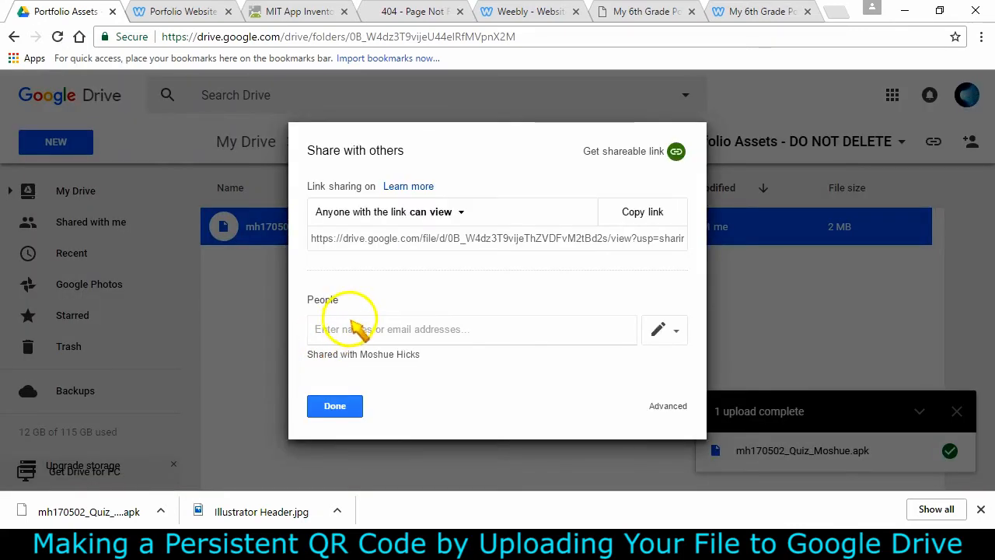
click(423, 212)
click(348, 348)
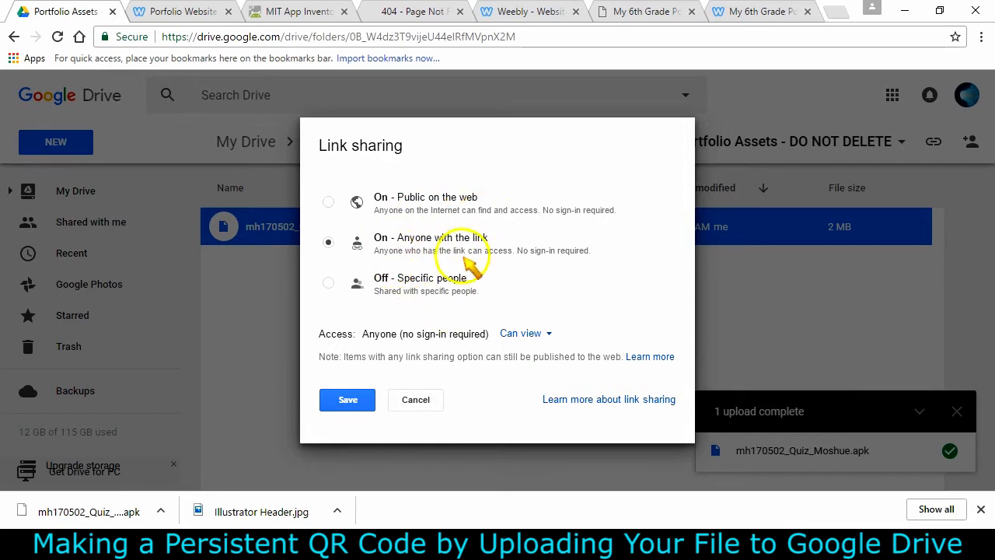
click(350, 402)
click(617, 210)
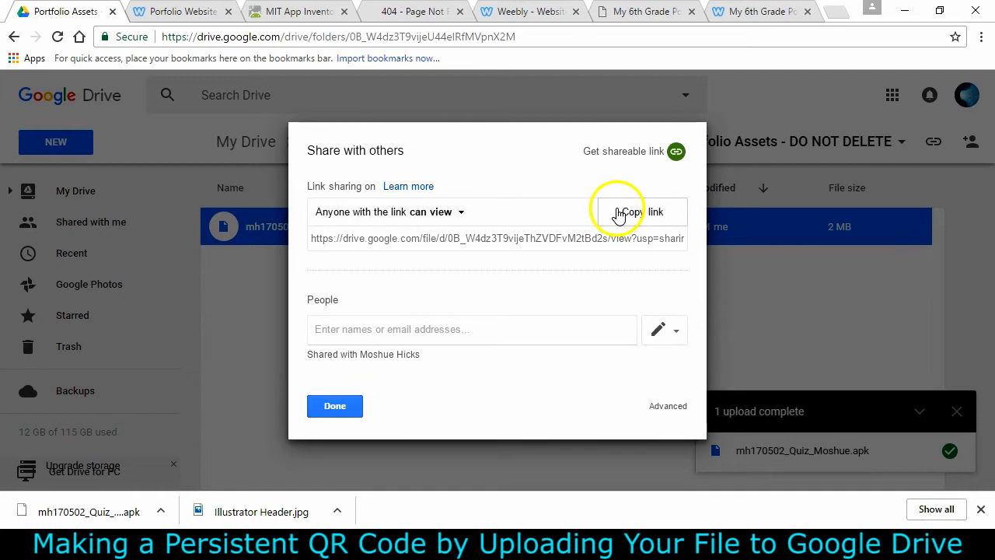
click(335, 406)
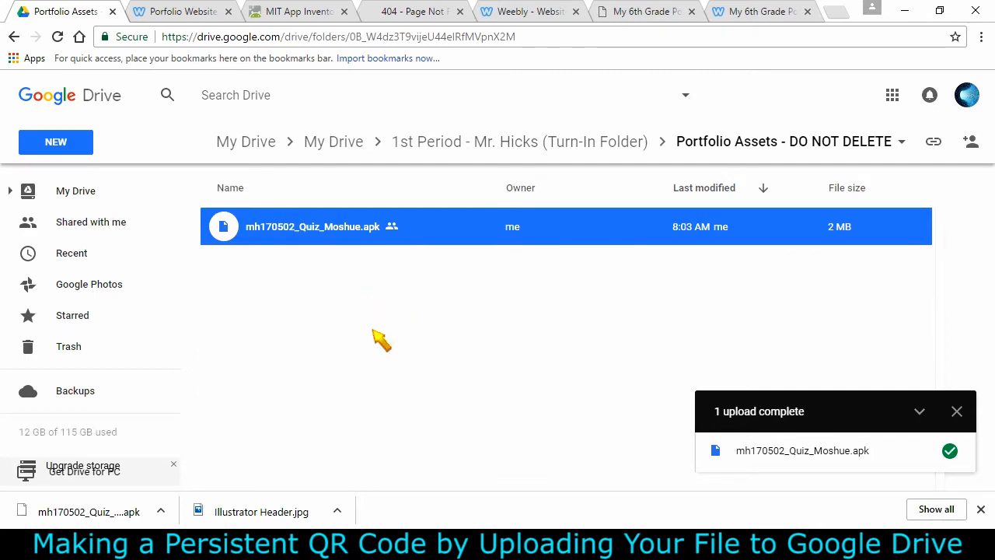
Open the Free QR Code Generator from the Useful Resources page and paste the Drive link as a URL code
click(180, 12)
scroll(800, 238, up, 5)
mouse_move(840, 104)
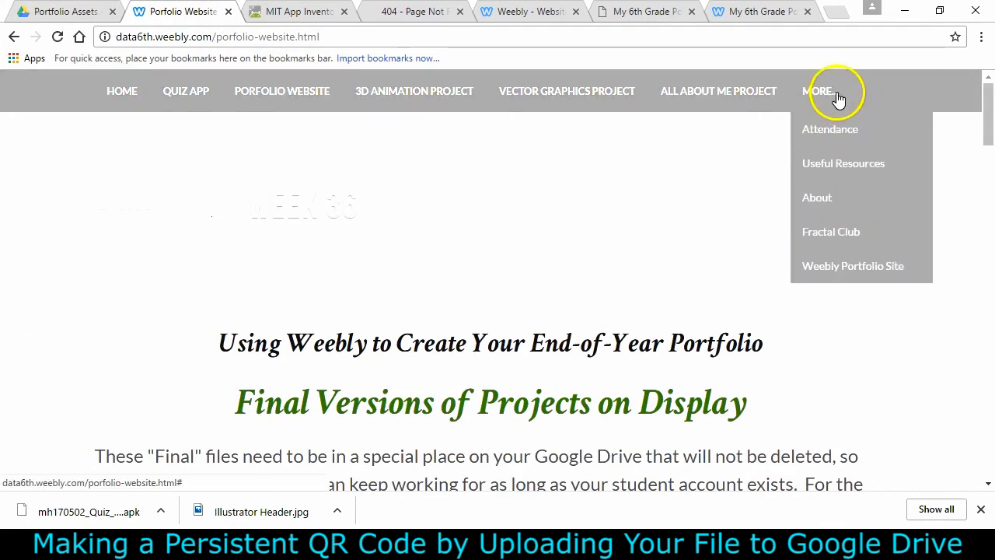
mouse_move(853, 152)
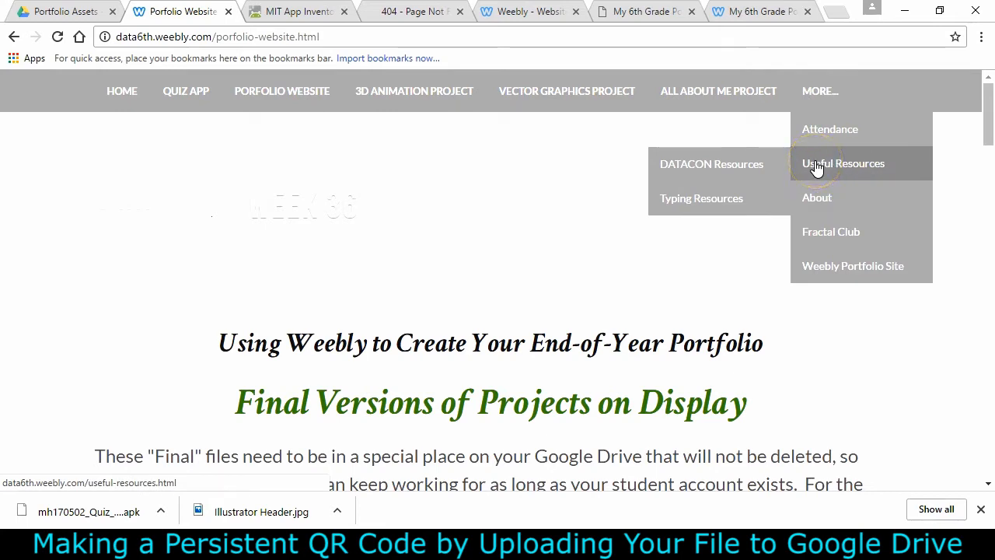
click(865, 165)
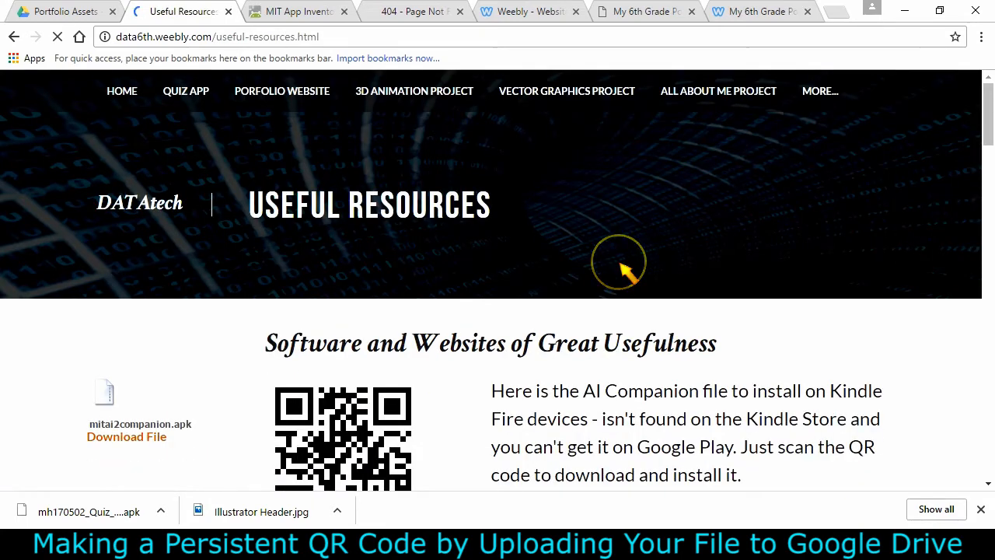
scroll(620, 262, down, 2)
scroll(620, 262, down, 4)
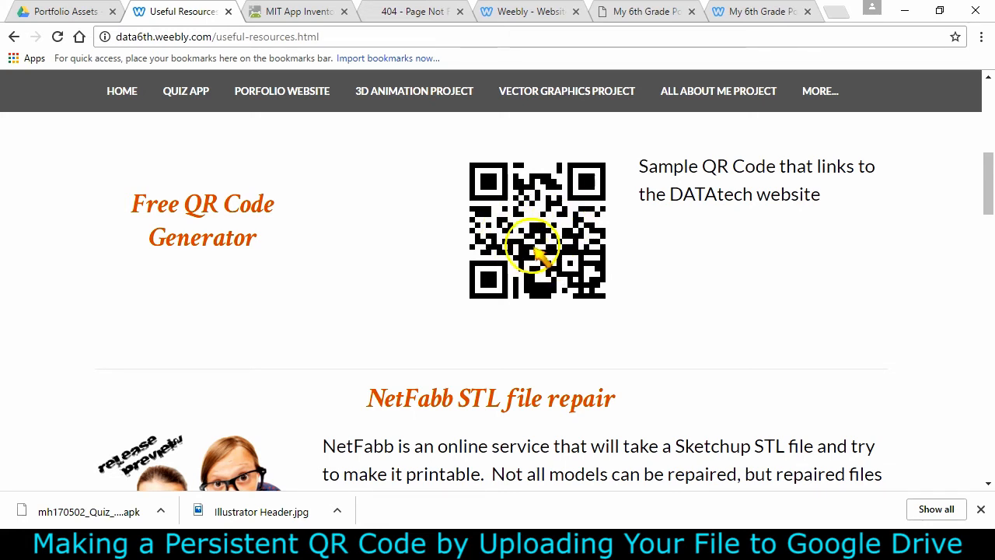
scroll(444, 285, up, 4)
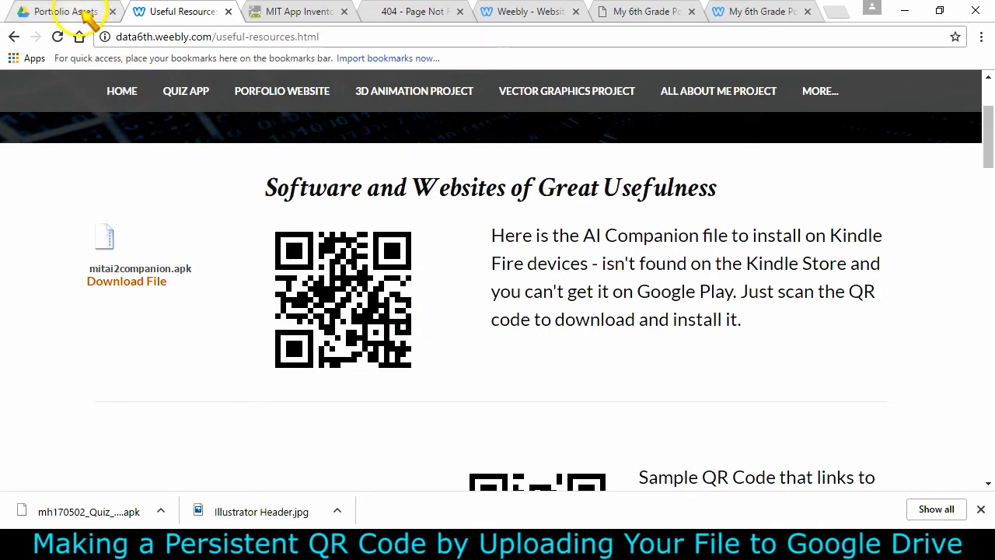
scroll(204, 296, down, 4)
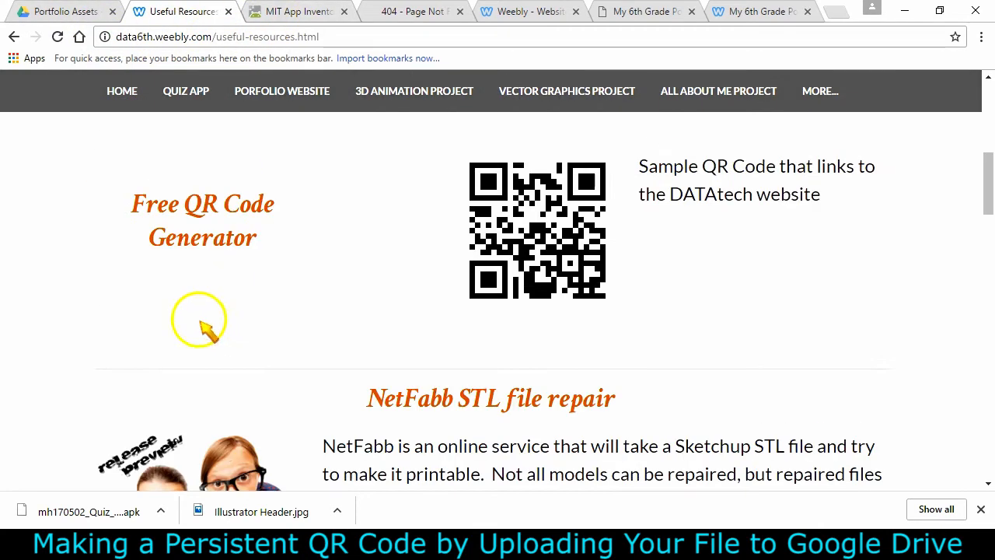
click(196, 221)
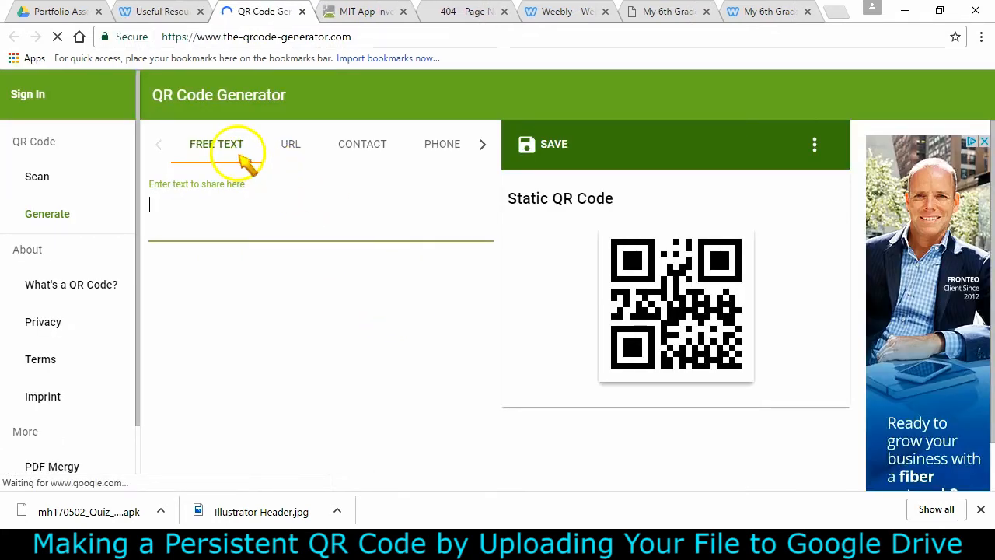
click(290, 148)
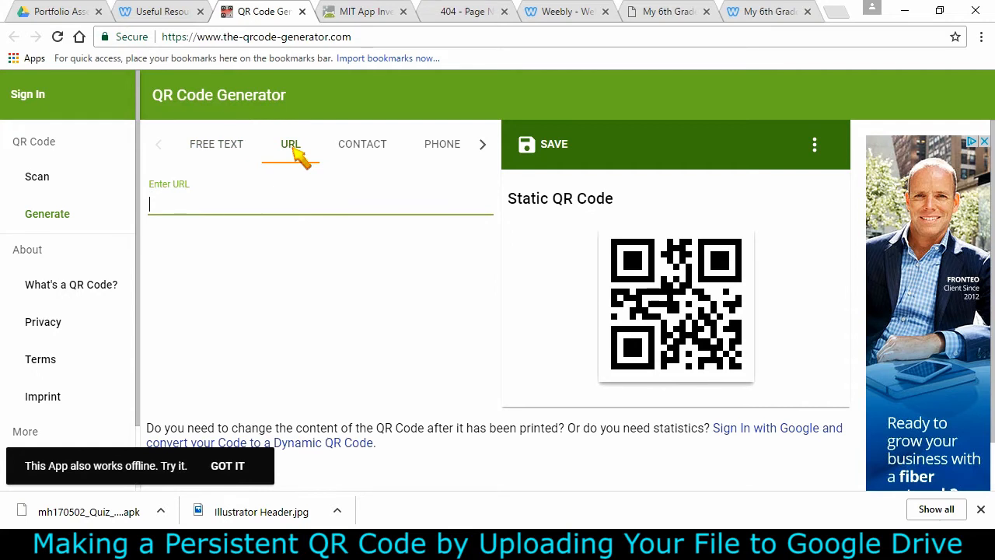
key(ctrl+v)
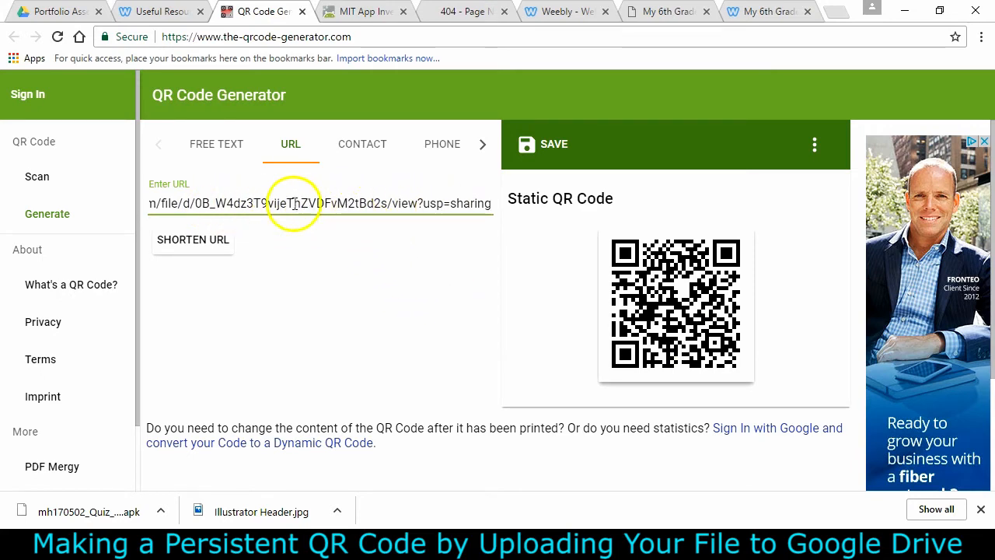
Shorten the Drive URL and save the QR code as a PNG file titled with the date, student surname and SuperQuiz QR Code
click(196, 247)
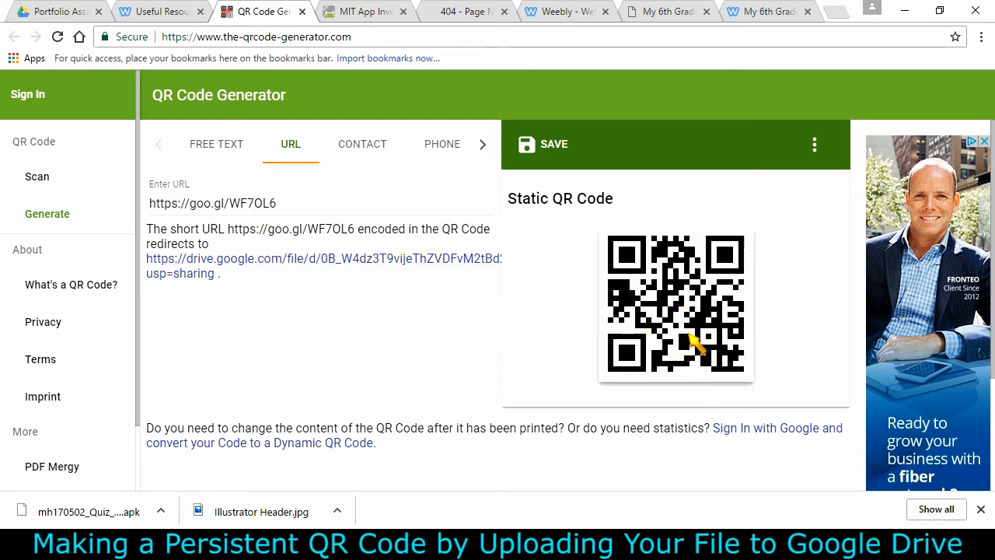
click(549, 148)
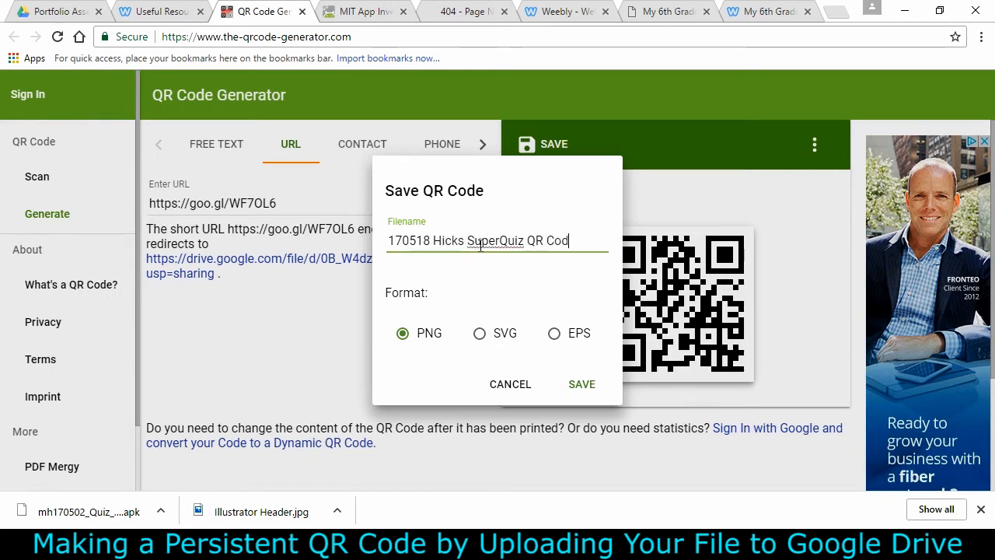
click(584, 387)
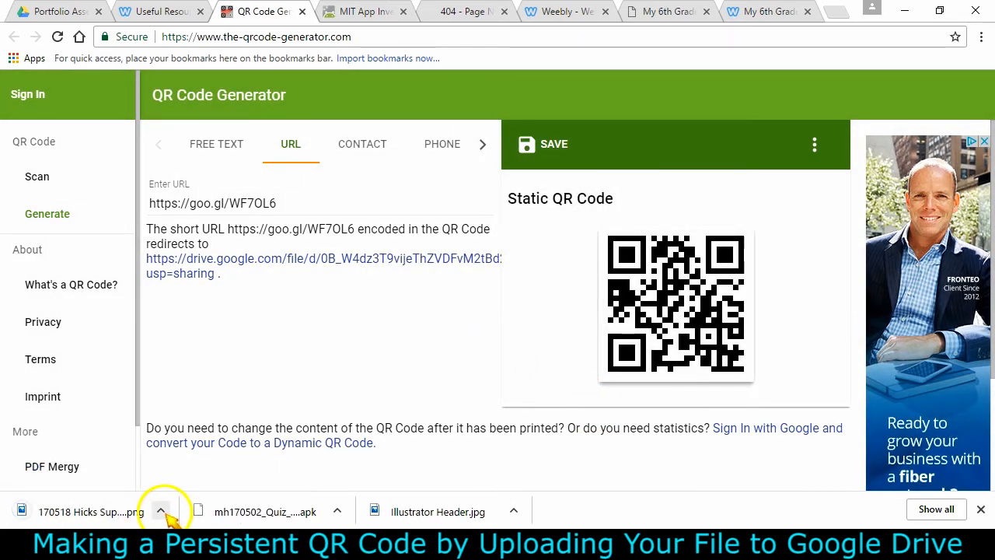
Add a new standard page named MIT App Inventor to the Weebly portfolio site
click(574, 12)
click(701, 124)
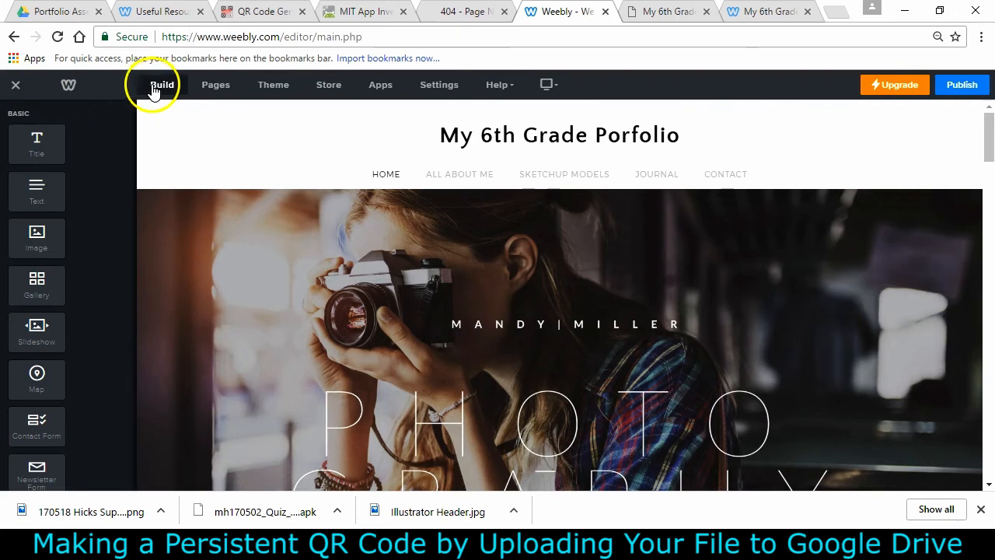
click(217, 86)
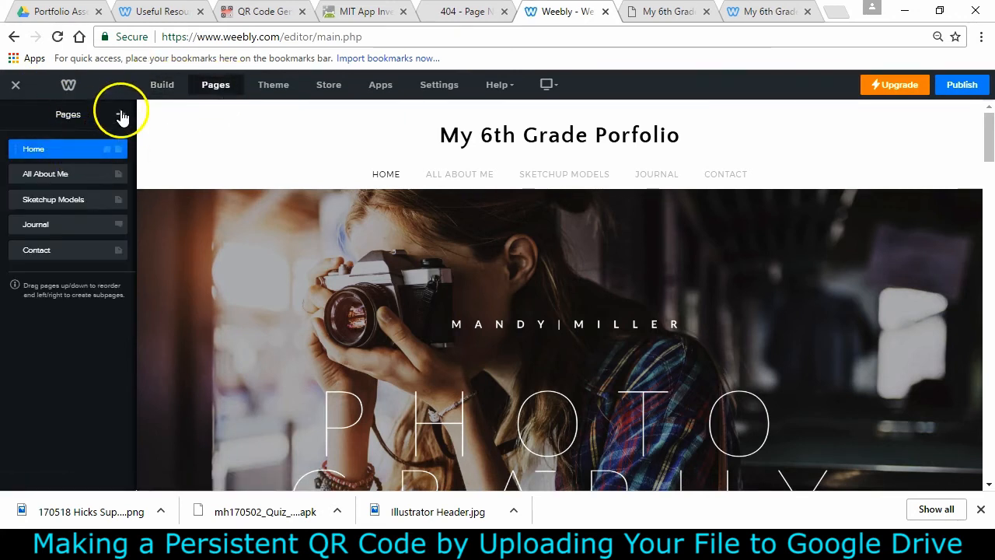
click(120, 115)
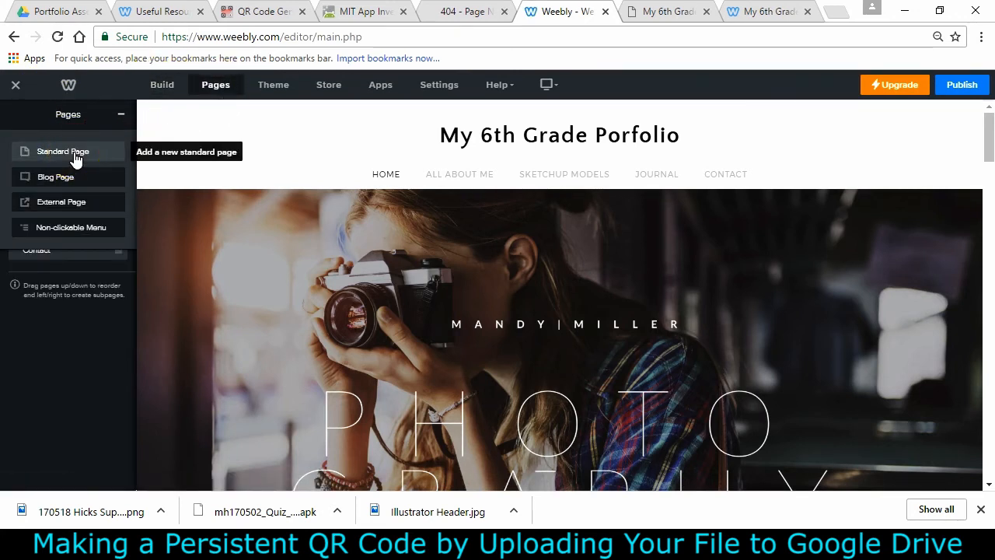
click(76, 158)
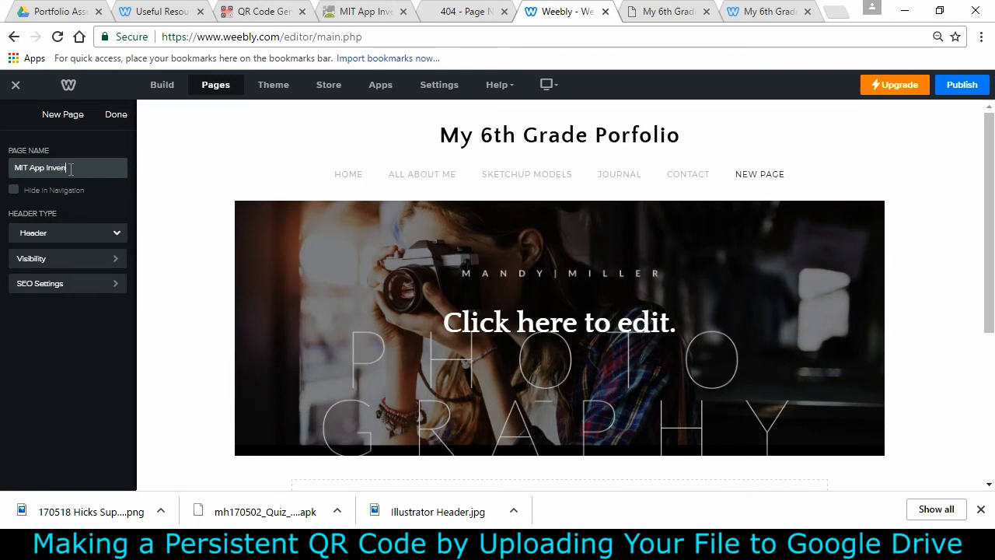
click(116, 117)
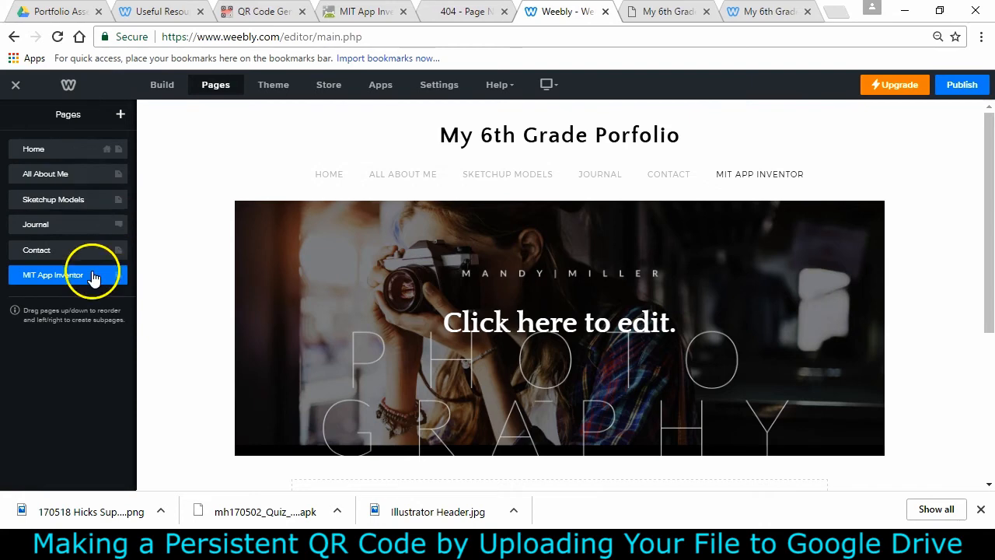
Place an image element on the new page and upload the saved SuperQuiz QR code PNG from Downloads
scroll(662, 232, down, 3)
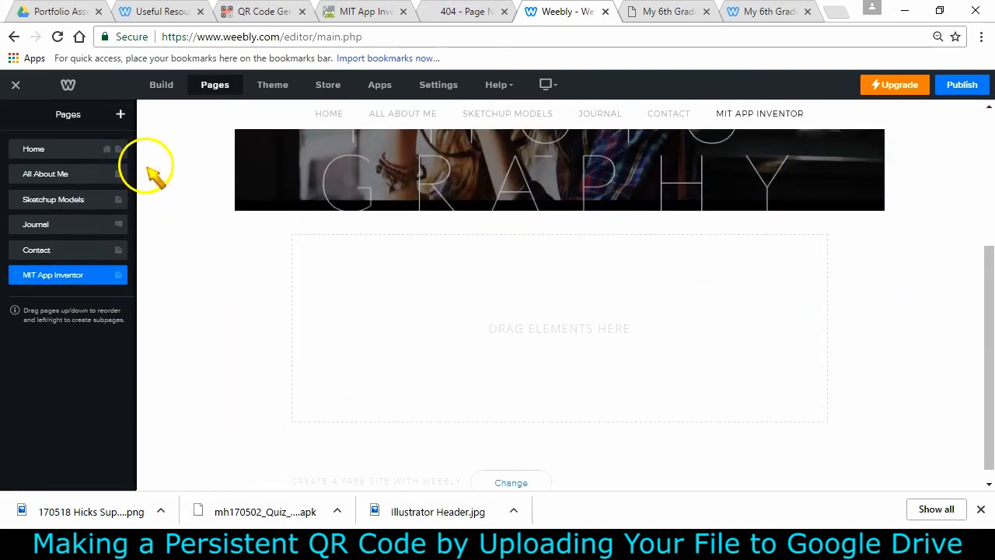
click(168, 84)
drag(49, 248, 456, 334)
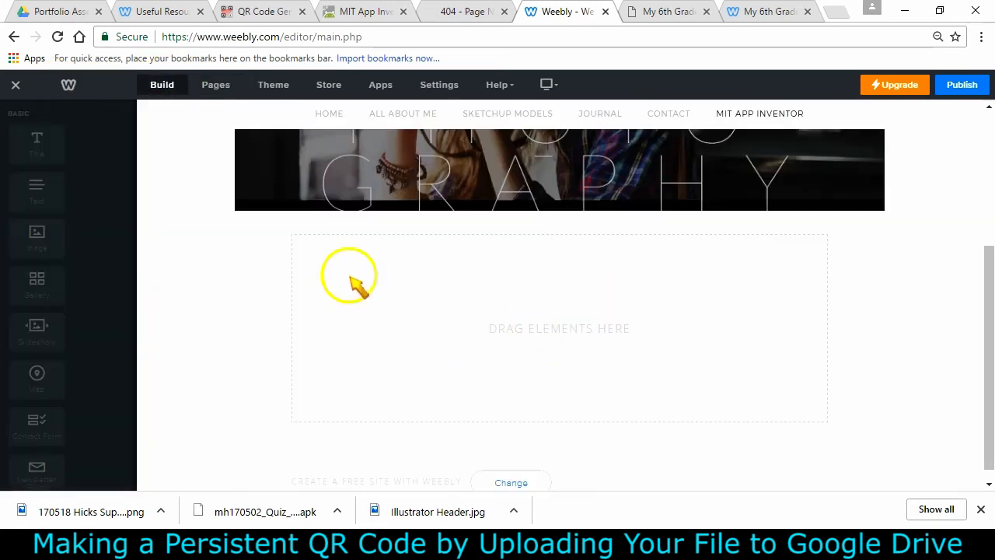
click(567, 272)
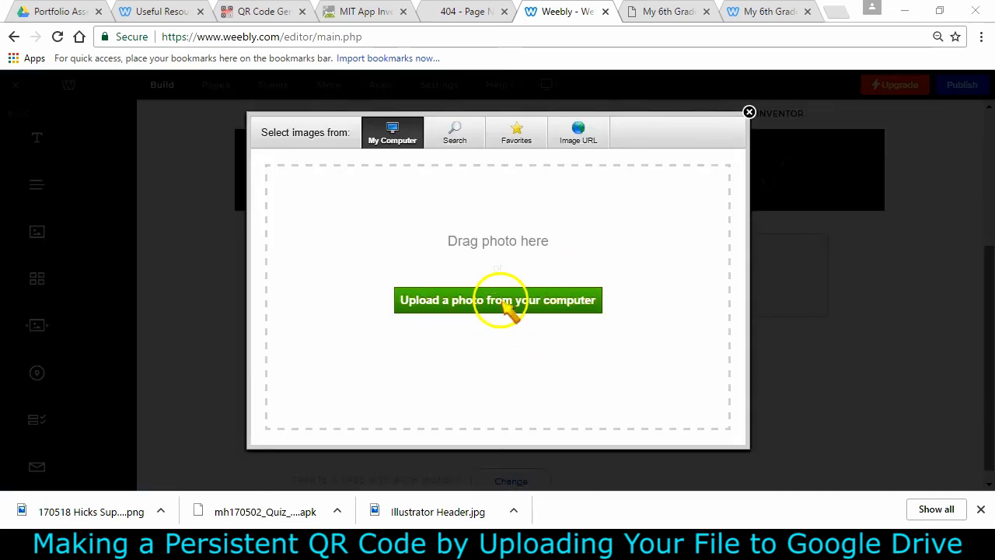
click(504, 303)
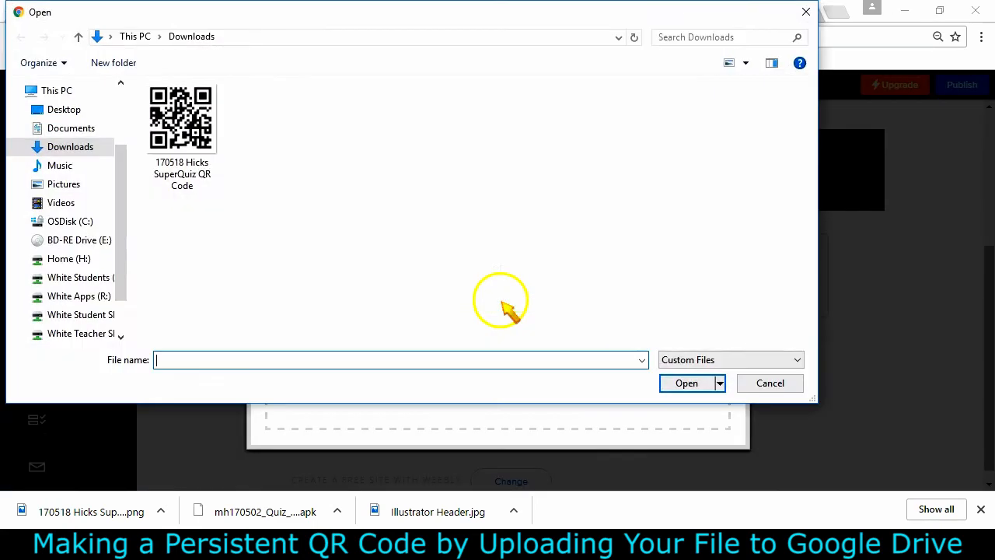
click(202, 117)
click(689, 384)
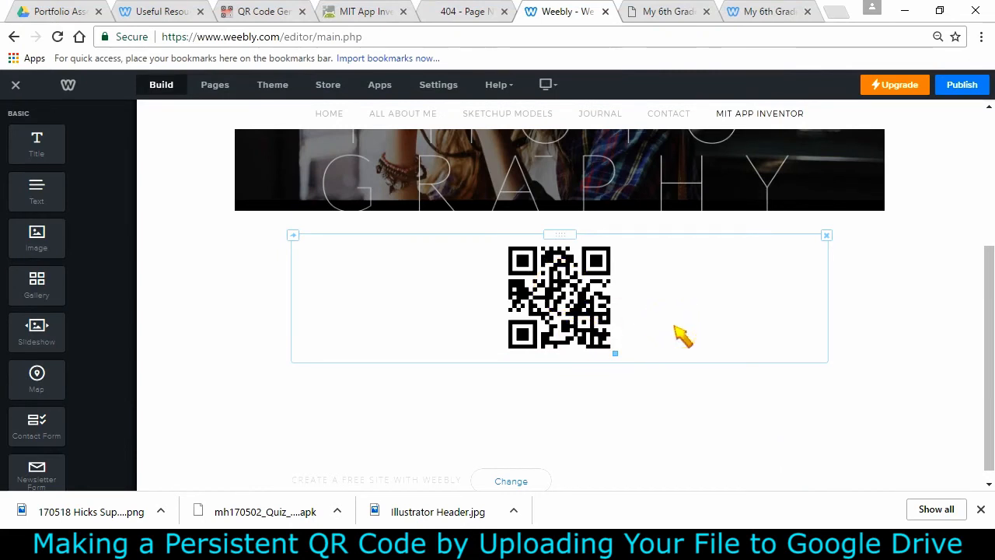
Add a text element beside the QR image reading "Scan the code to the right in order to download the SuperQuiz I made with MIT App Inventor."
drag(27, 194, 300, 309)
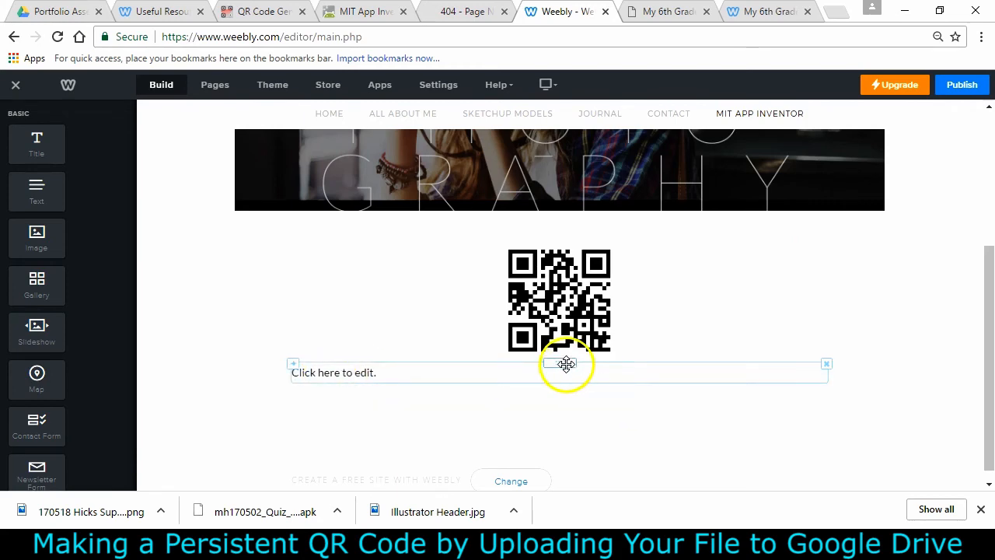
drag(566, 364, 289, 289)
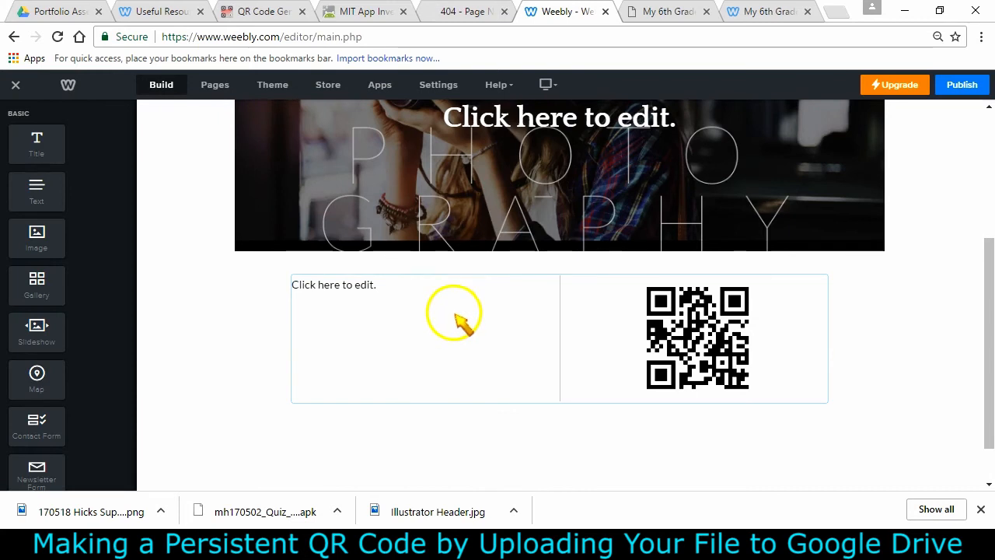
click(386, 287)
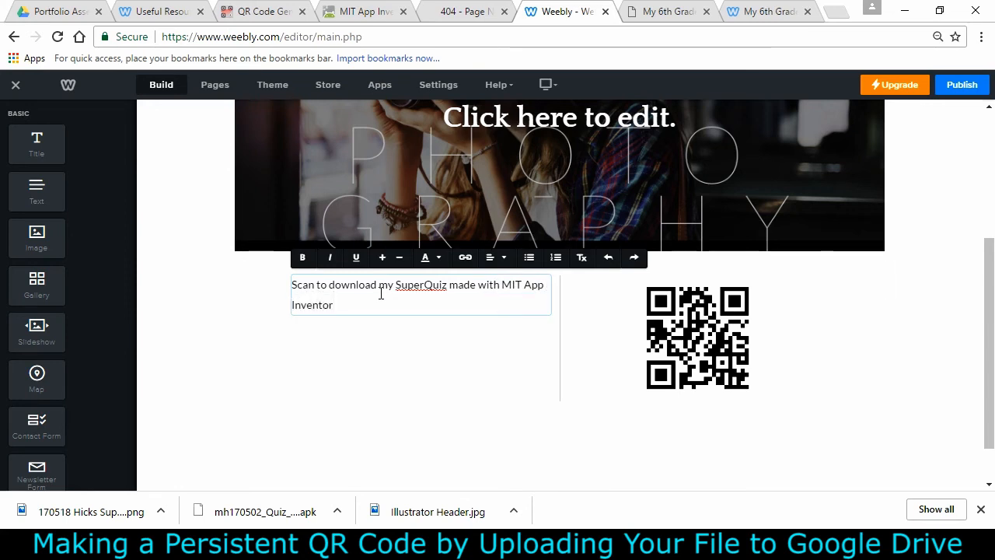
text(the code to the right in order)
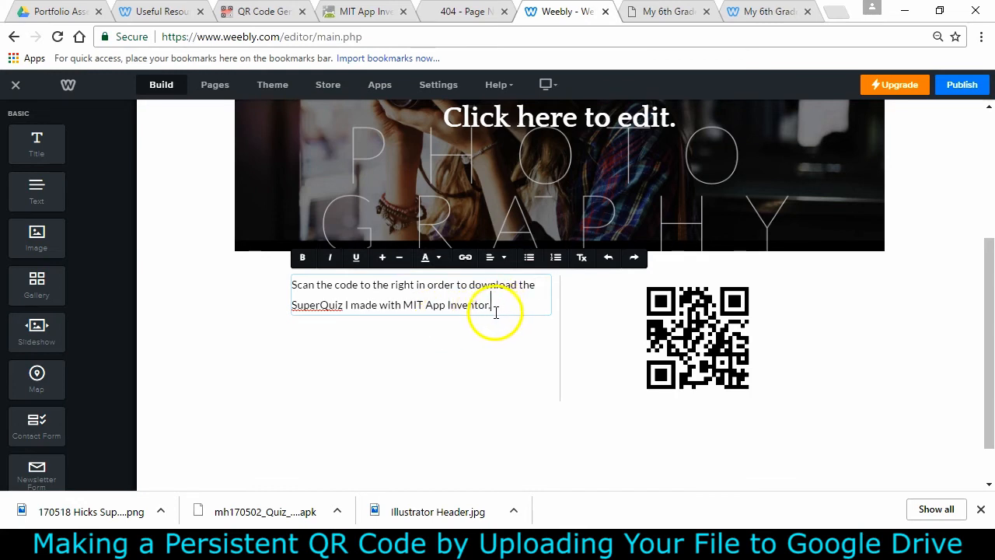
Enlarge the text's font size two steps and widen its column next to the QR code
triple_click(469, 305)
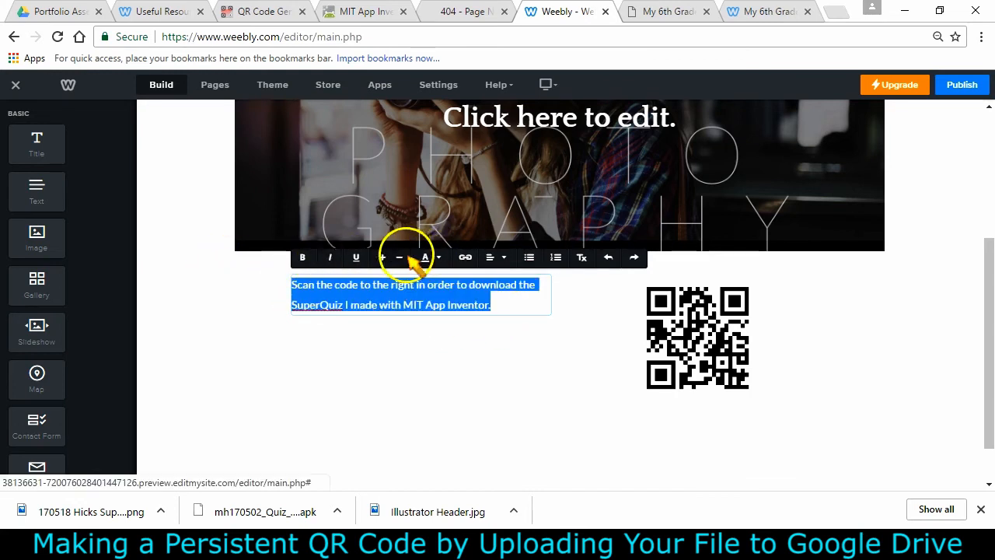
click(383, 257)
click(382, 257)
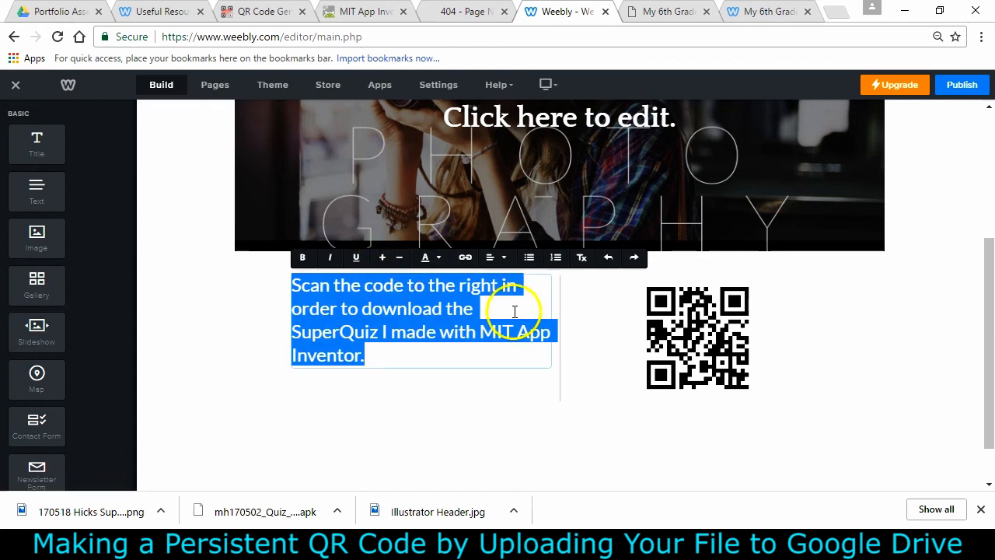
click(594, 309)
drag(559, 330, 648, 349)
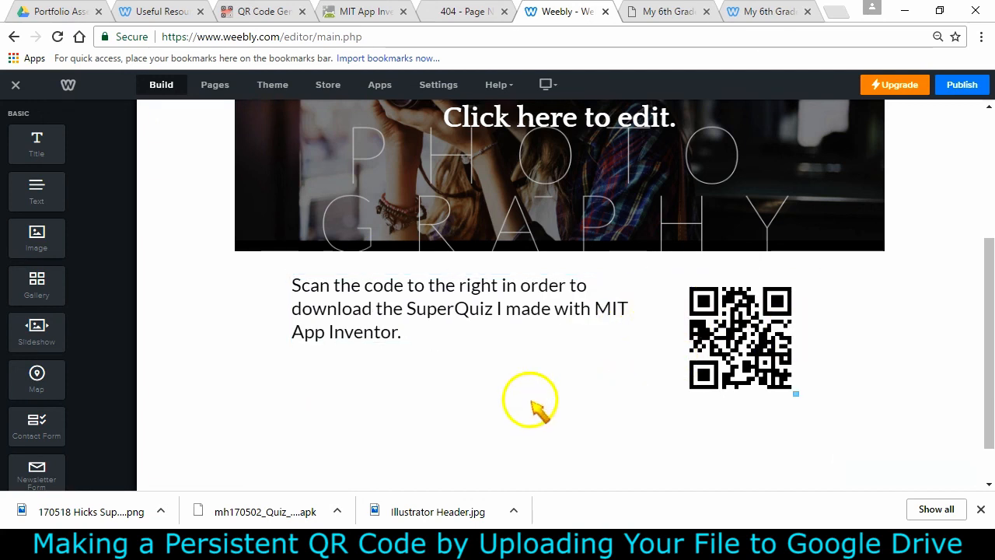
Insert a spacer above the row holding the text and QR code
scroll(639, 473, down, 2)
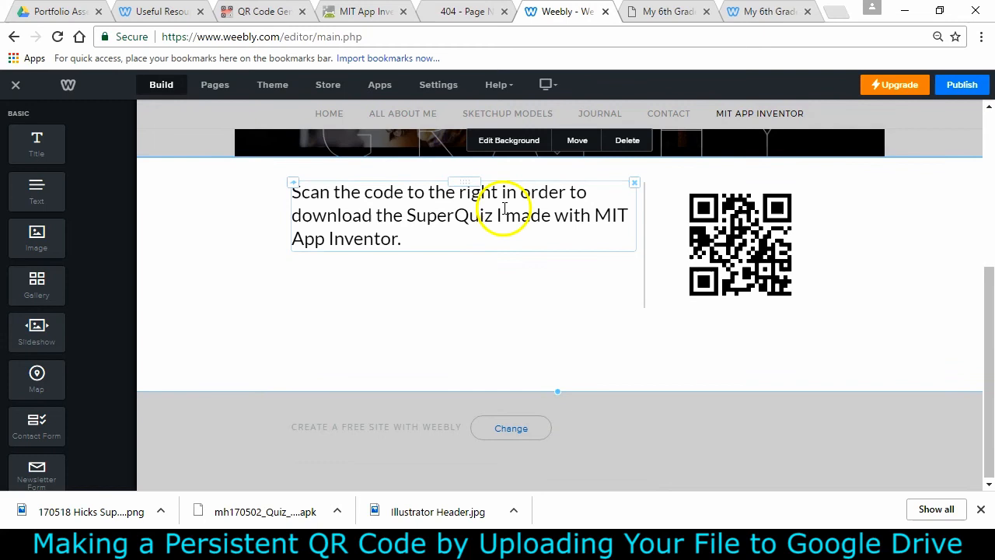
click(510, 234)
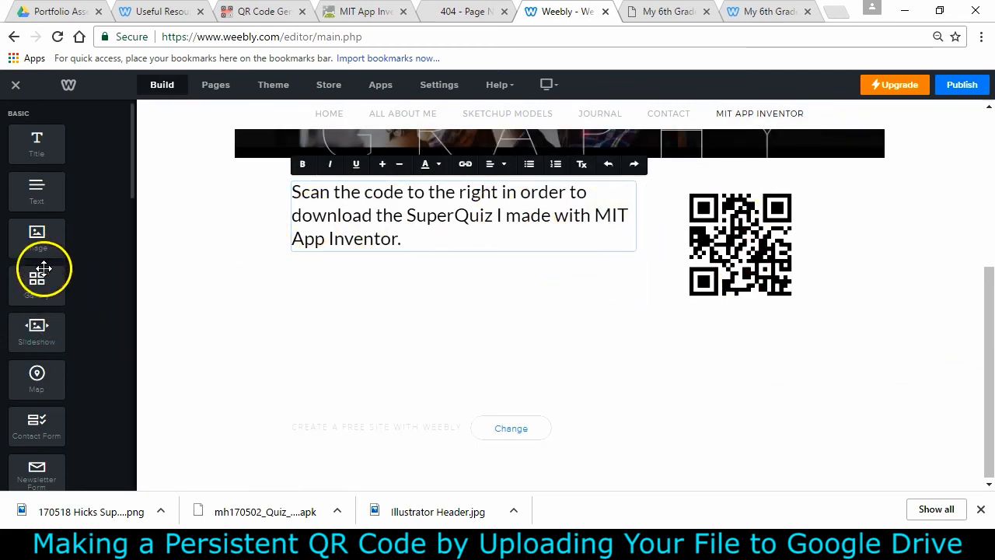
scroll(47, 264, down, 5)
drag(60, 346, 467, 239)
click(471, 282)
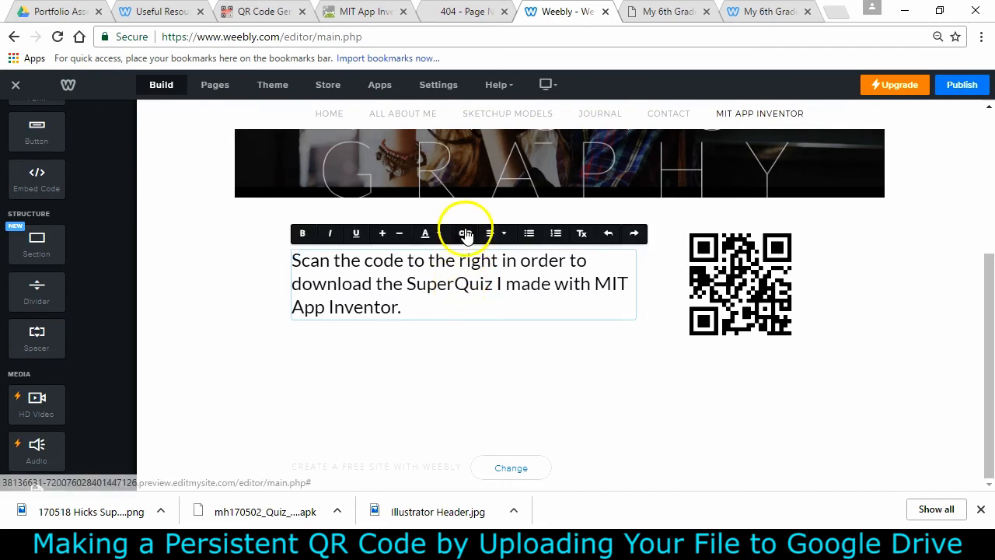
click(474, 230)
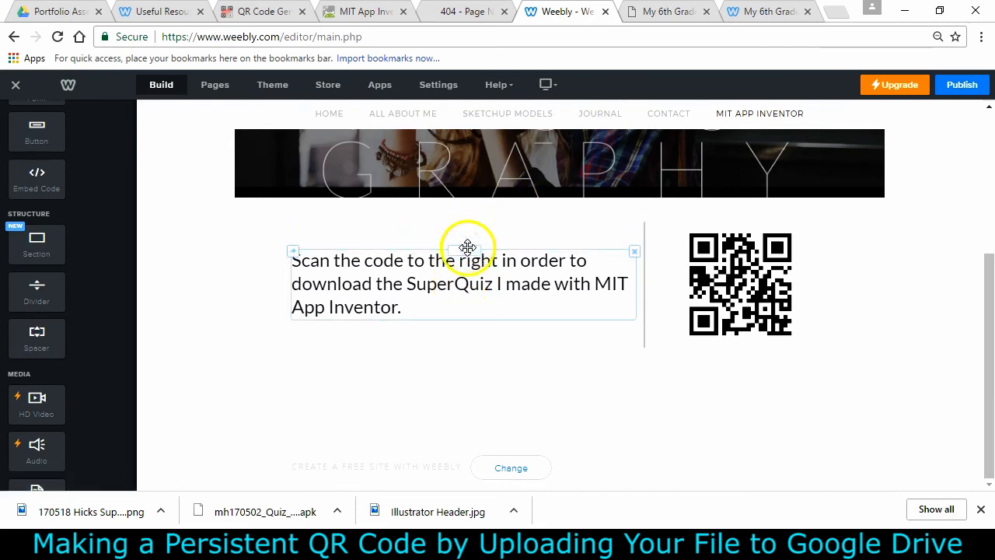
mouse_move(468, 246)
mouse_down()
mouse_move(468, 256)
mouse_move(470, 246)
mouse_up()
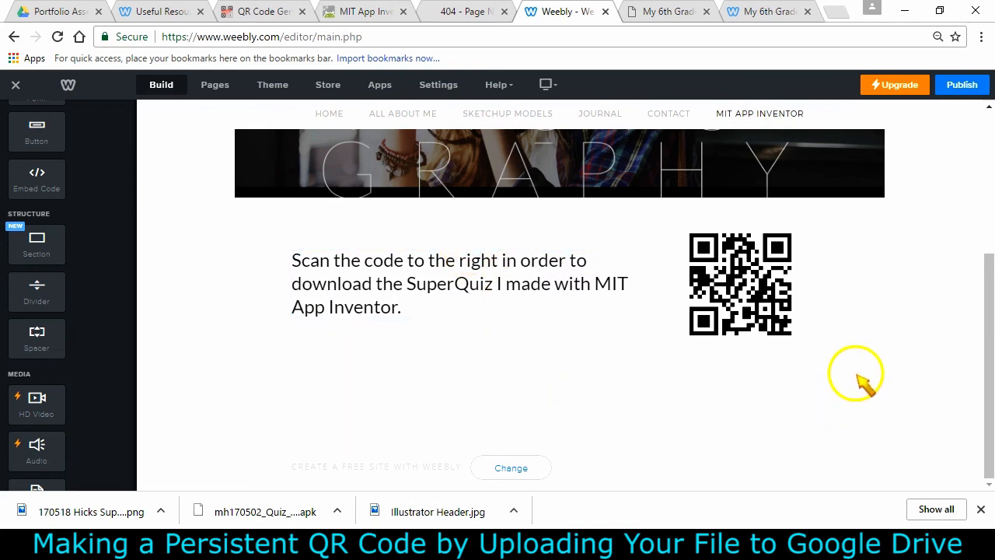
scroll(863, 380, up, 2)
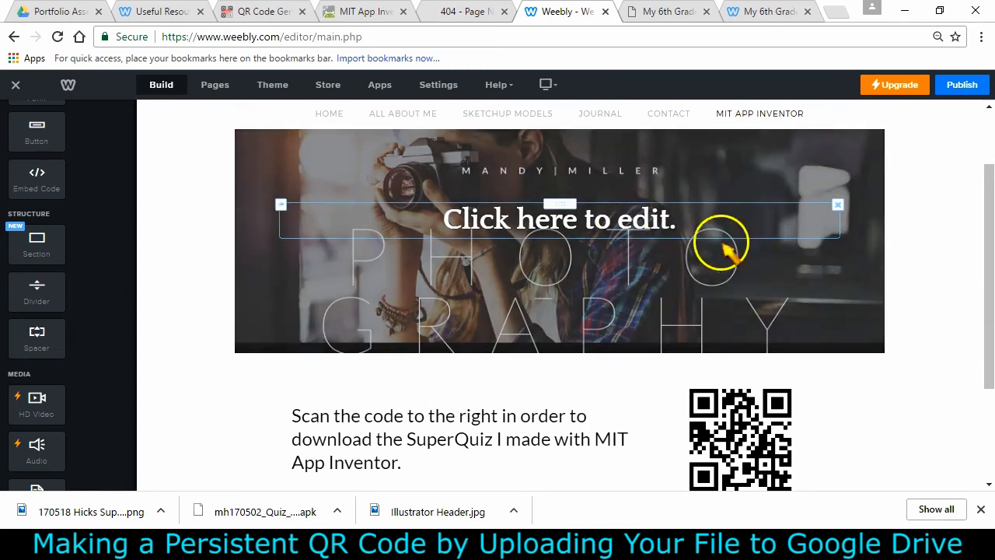
drag(977, 244, 980, 371)
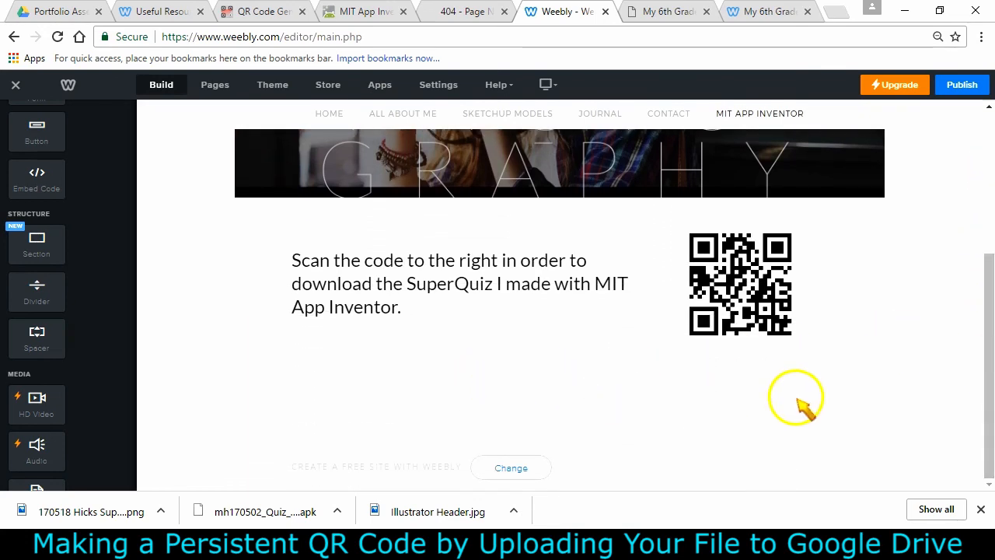
drag(977, 367, 988, 321)
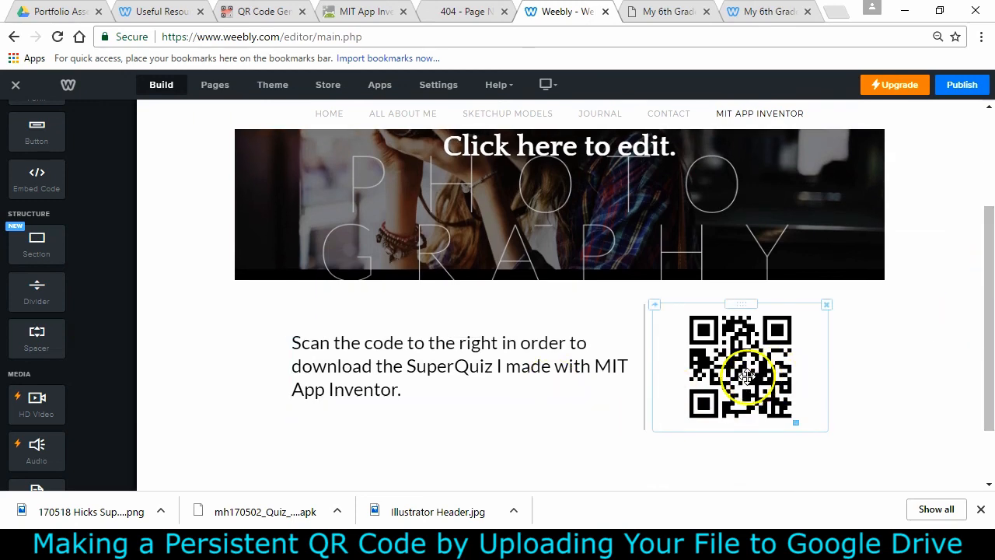
Switch to the App Inventor project and open its AboutMe screen
click(343, 12)
click(154, 119)
click(159, 153)
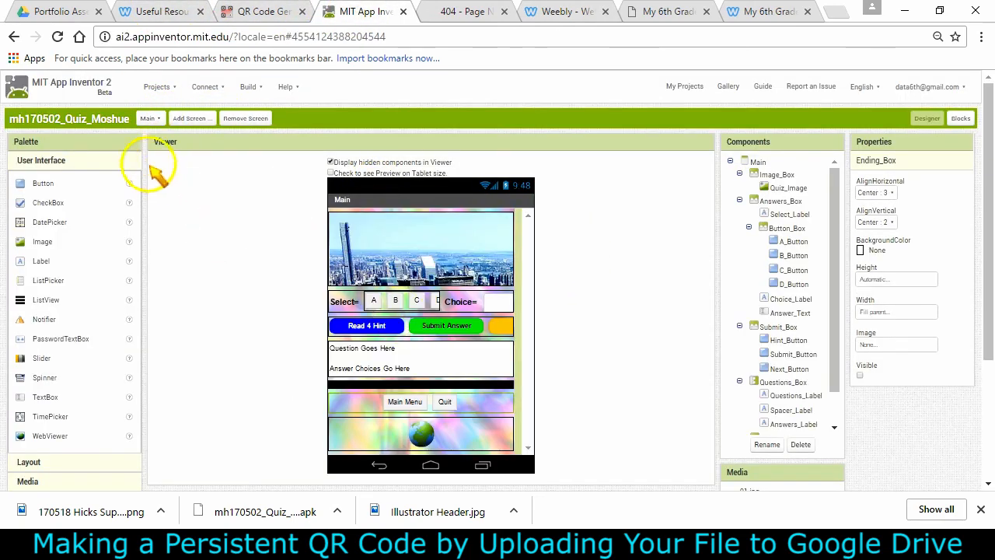
click(153, 118)
click(160, 137)
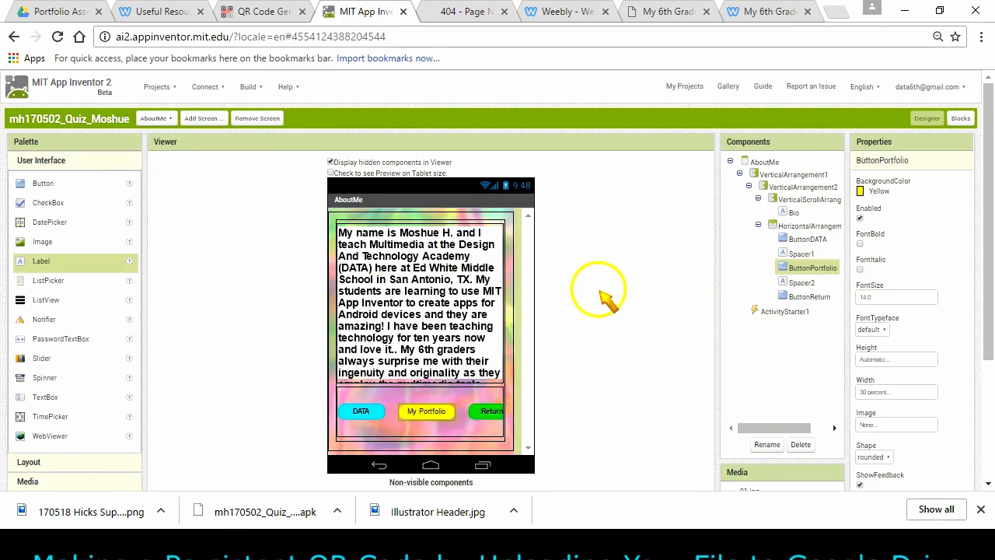